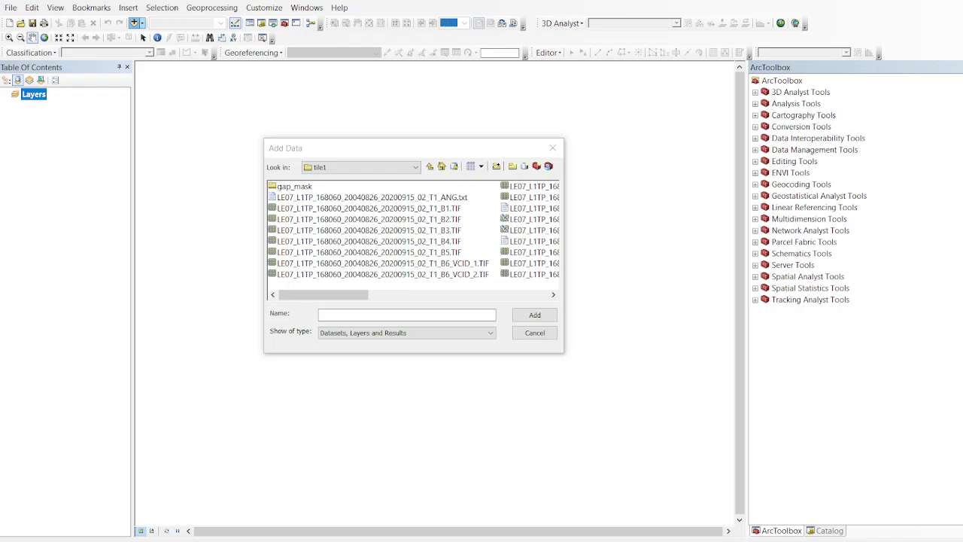
left_click(408, 149)
left_click_drag(406, 149, 402, 148)
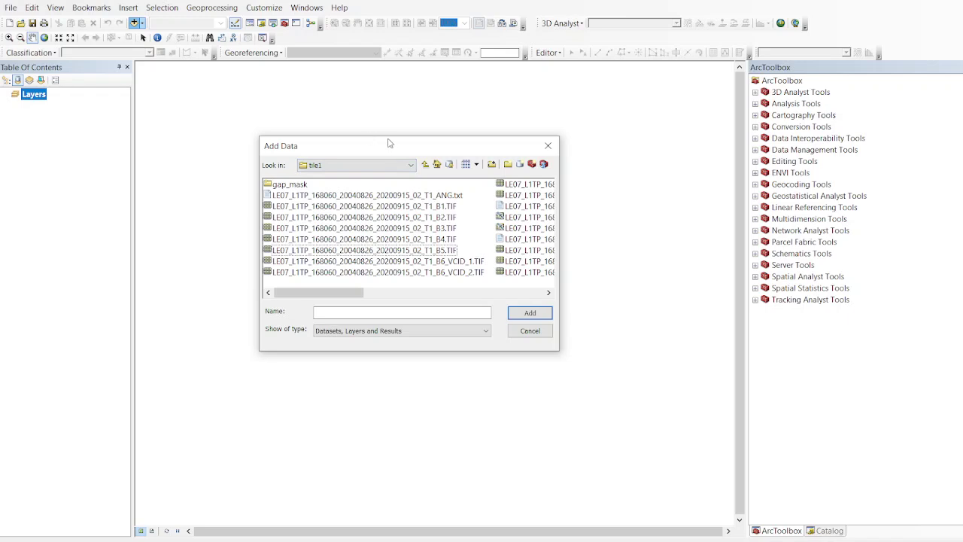
left_click(547, 145)
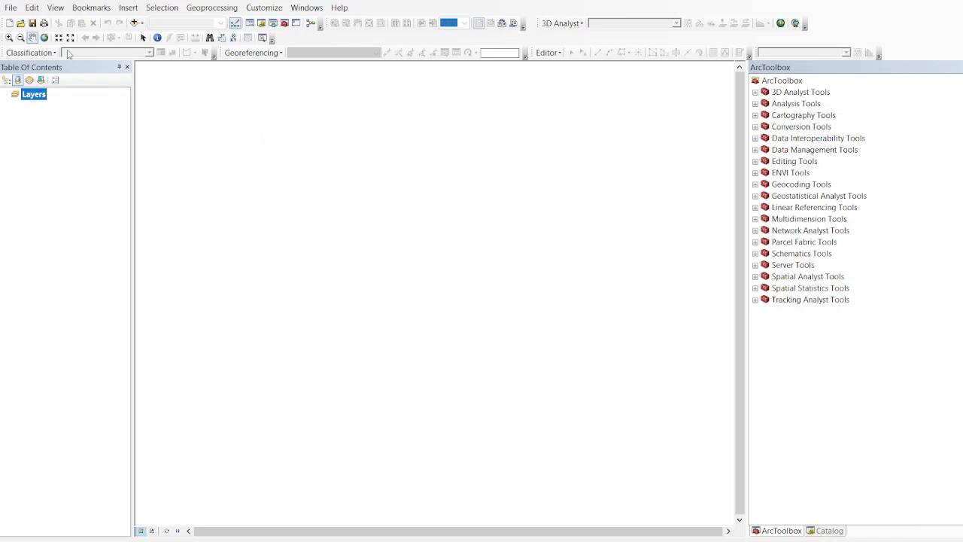
Step: Add the tile1 rasters B1 to B5, B6_VCID_1 and the two rasters listed right after B6_VCID_2 to the map
left_click(134, 24)
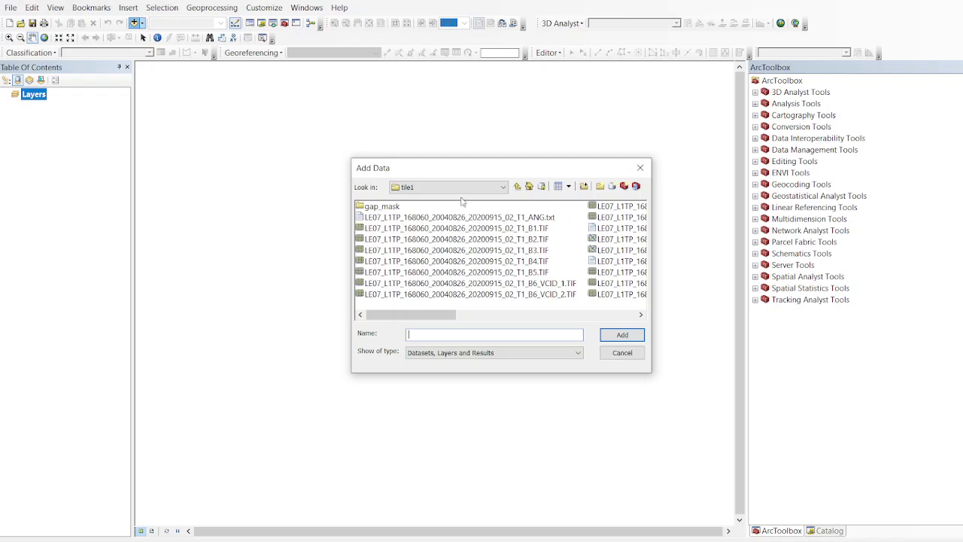
left_click_drag(443, 168, 431, 158)
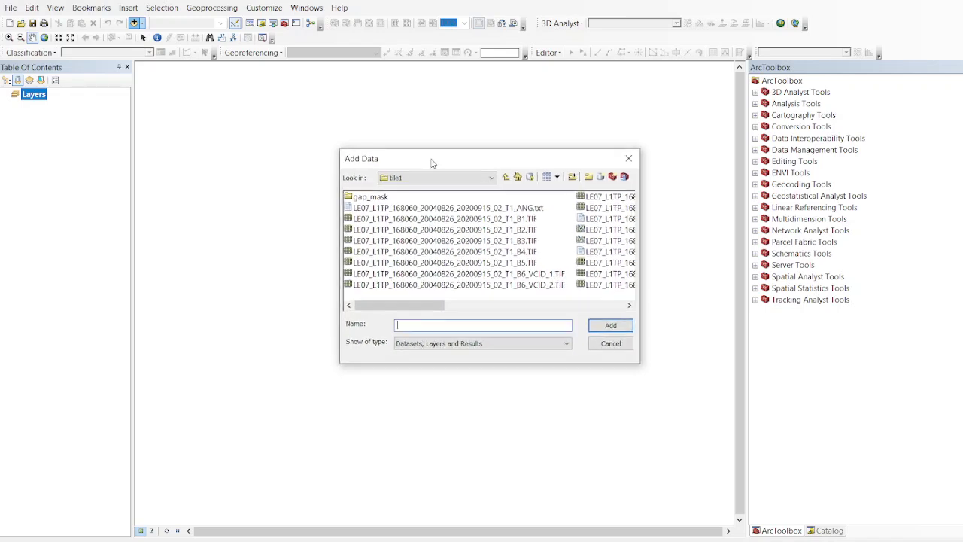
left_click(472, 220)
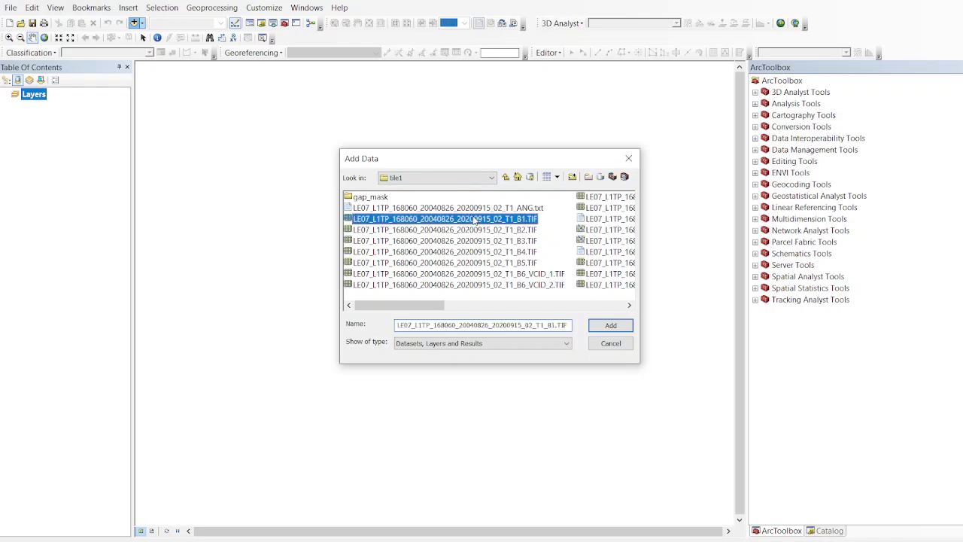
left_click(468, 230, "ctrl")
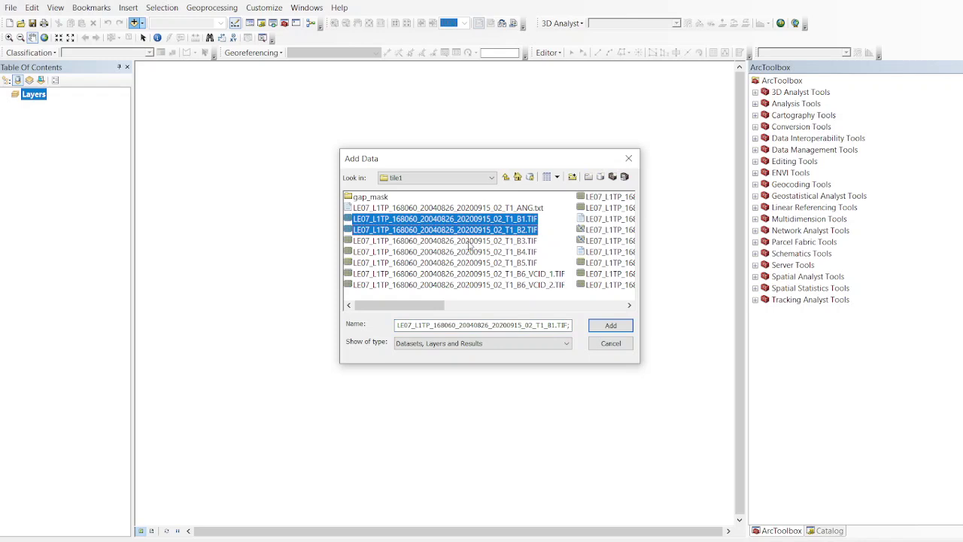
left_click(470, 240, "ctrl")
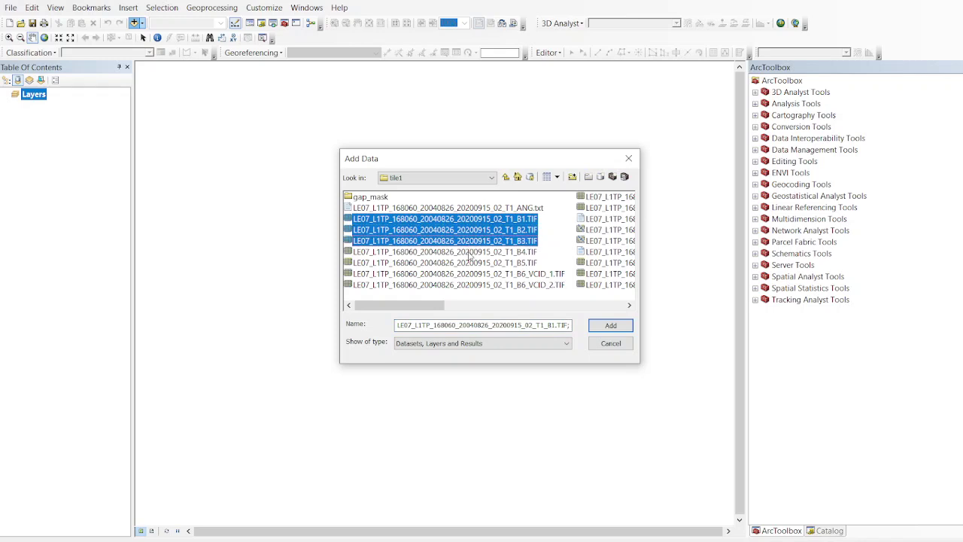
left_click(472, 252, "ctrl")
left_click(475, 263, "ctrl")
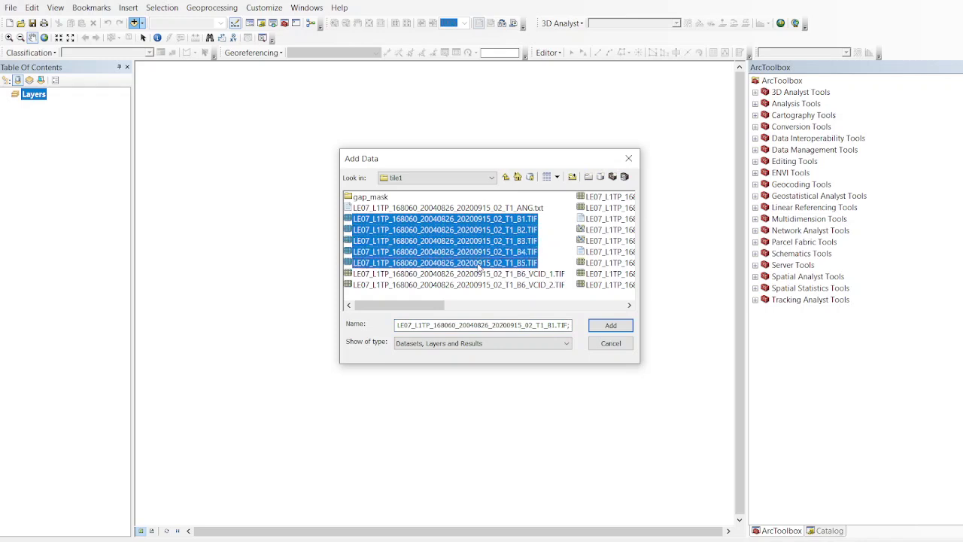
left_click(530, 277, "ctrl")
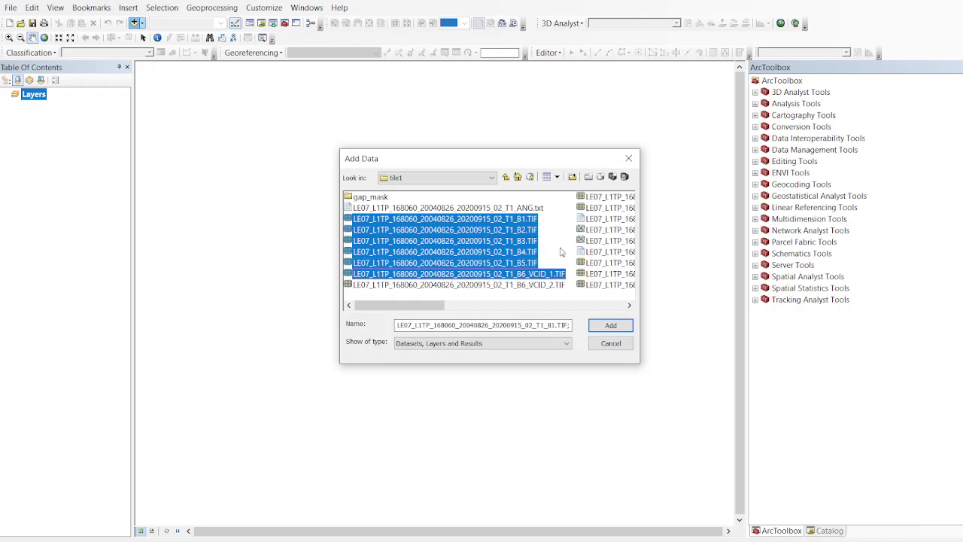
left_click(592, 200, "ctrl")
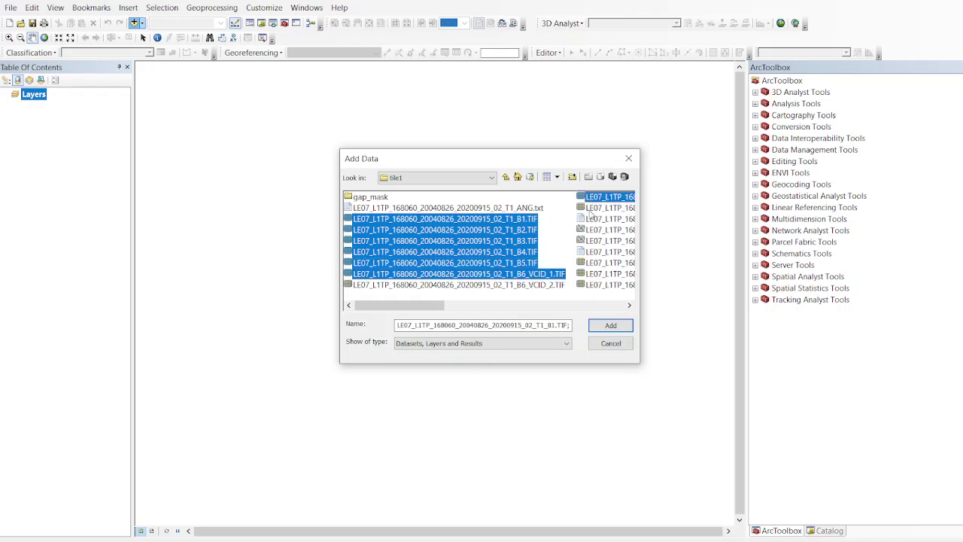
left_click(591, 209, "ctrl")
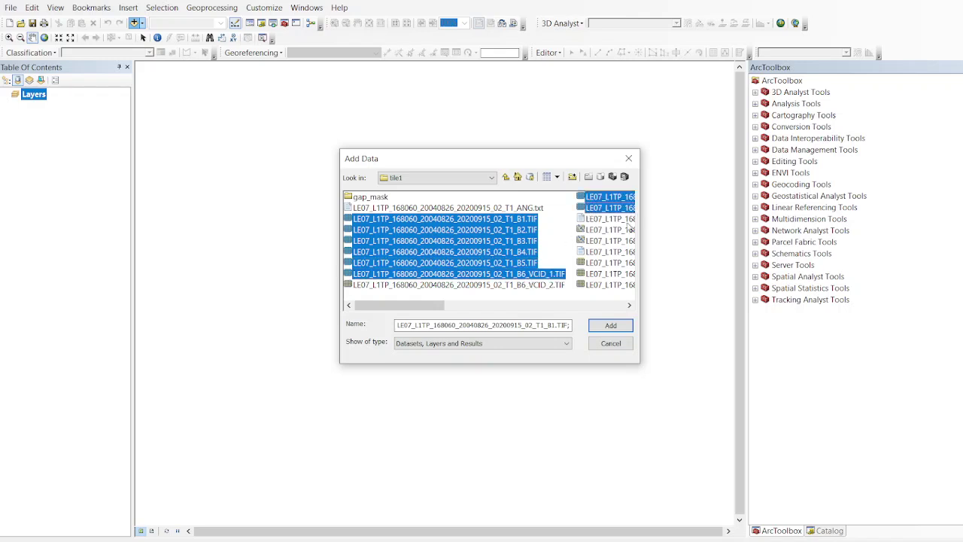
left_click(611, 326)
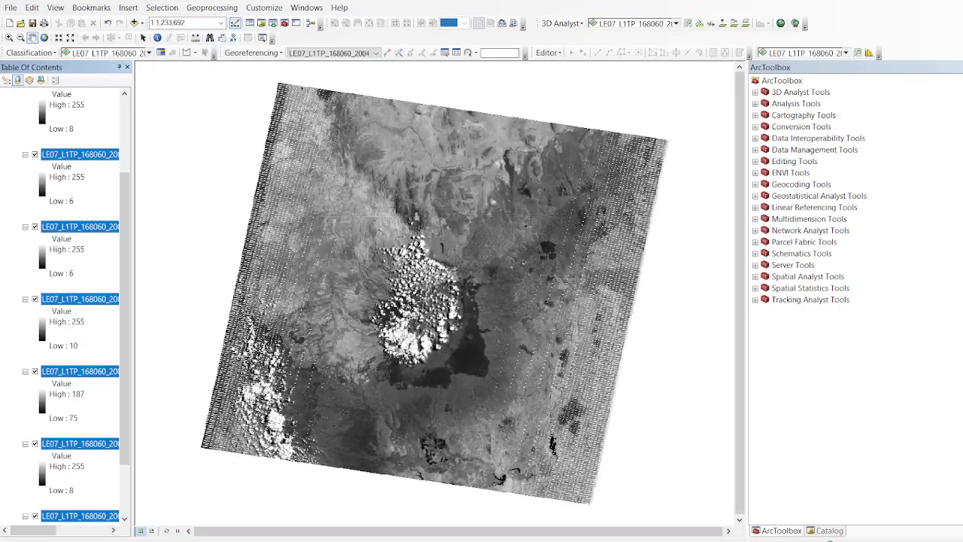
scroll(280, 228, "up", 1)
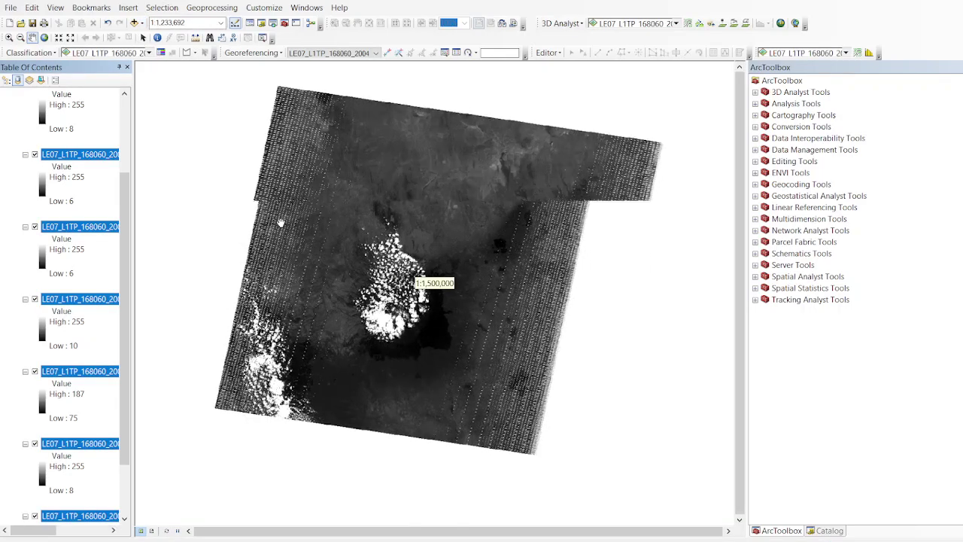
scroll(280, 228, "up", 2)
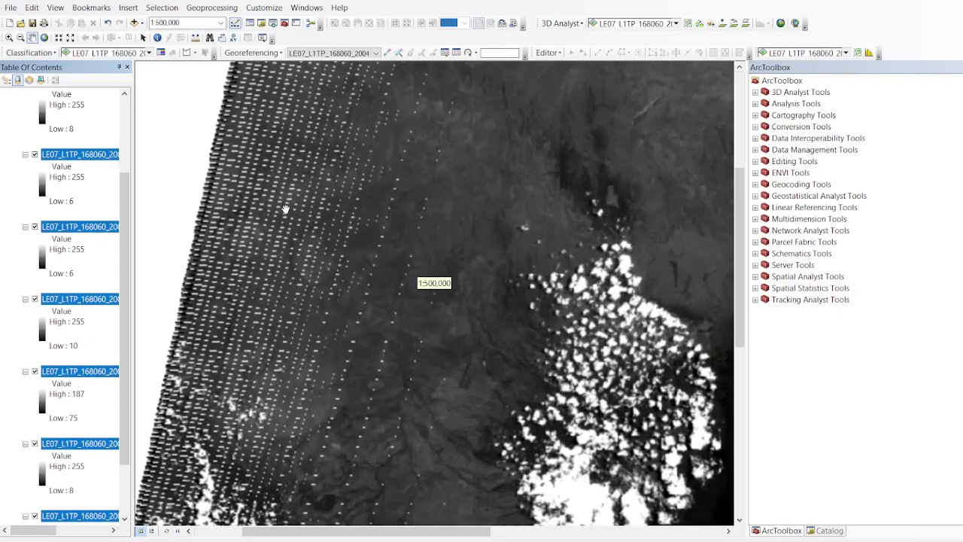
scroll(297, 201, "down", 3)
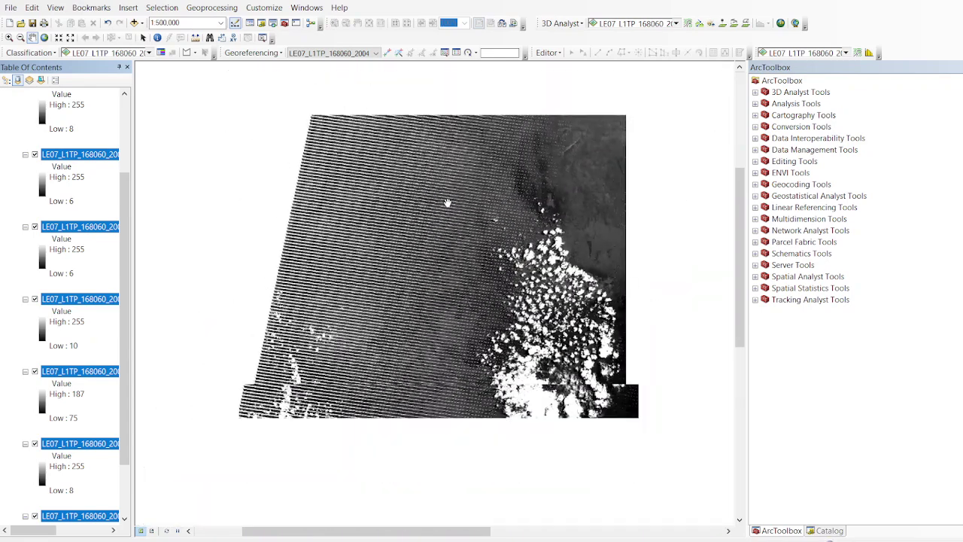
scroll(447, 203, "down", 2)
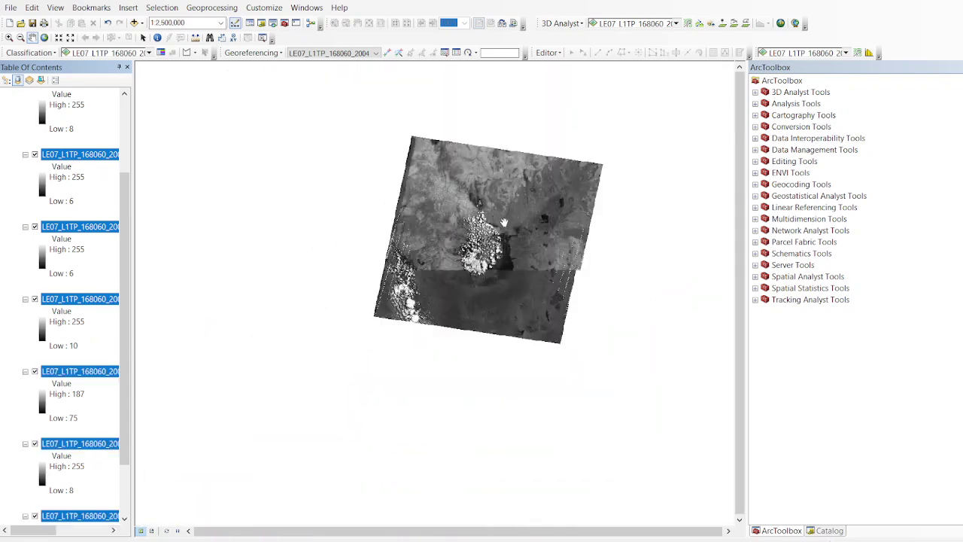
left_click_drag(517, 224, 481, 204)
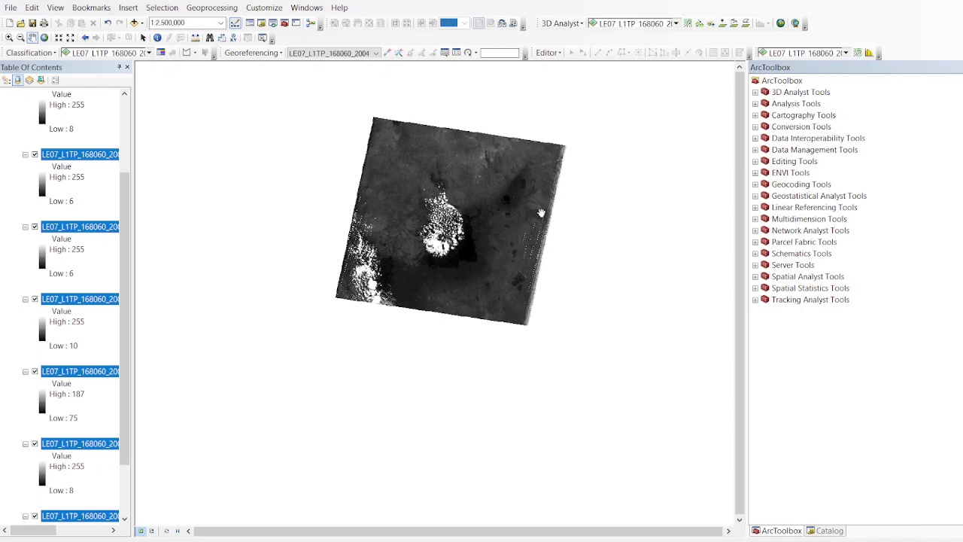
Step: Collapse the legends of all eight tile1 band layers in the table of contents
left_click(25, 226)
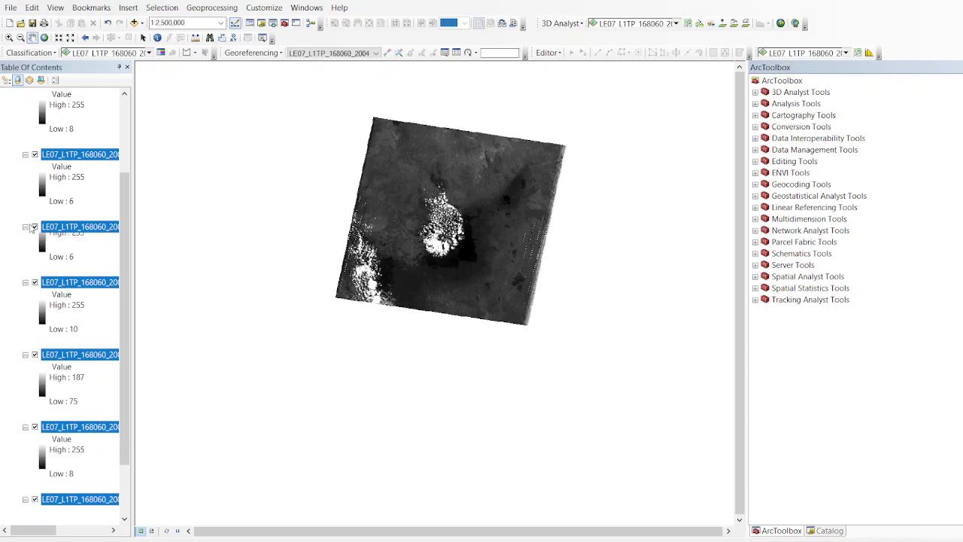
left_click(24, 155)
left_click(27, 126)
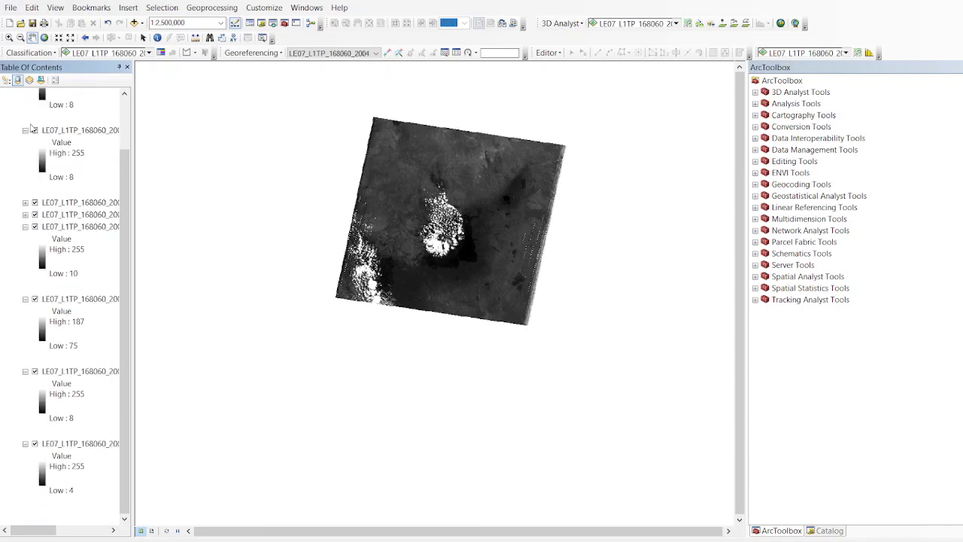
left_click(26, 130)
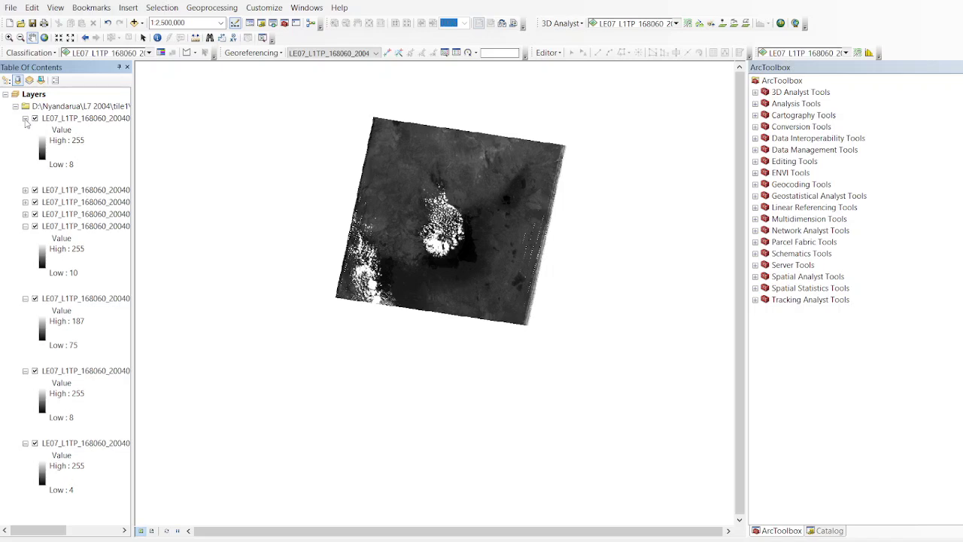
left_click(25, 119)
left_click(25, 239)
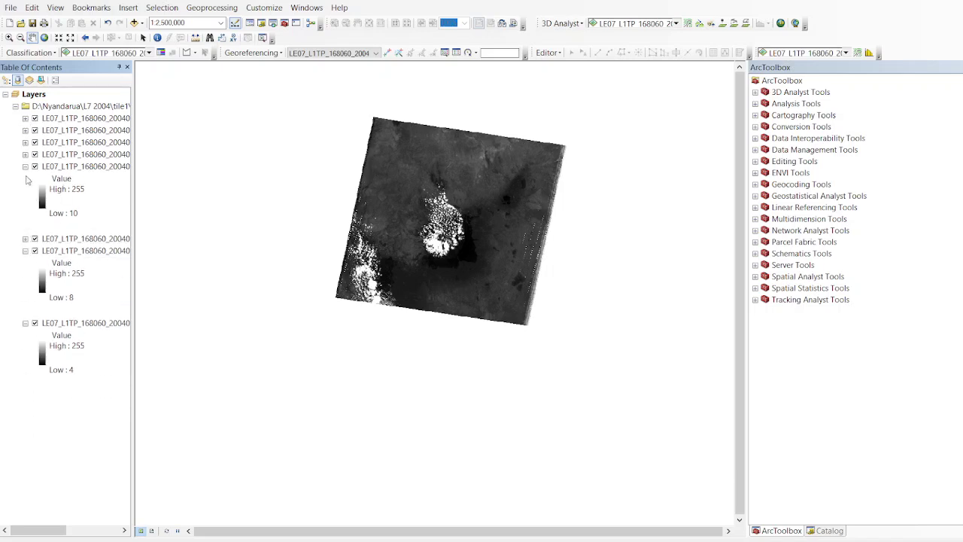
left_click(25, 166)
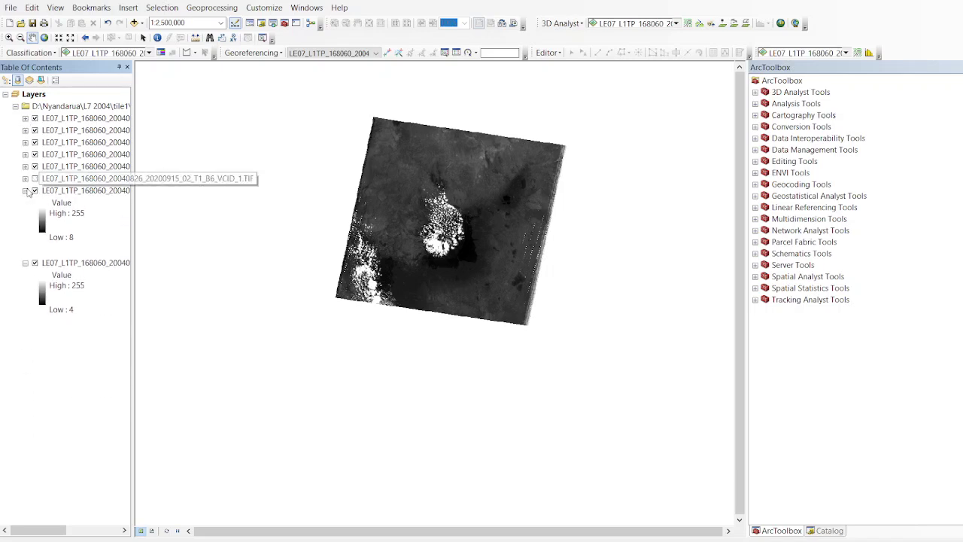
left_click(24, 190)
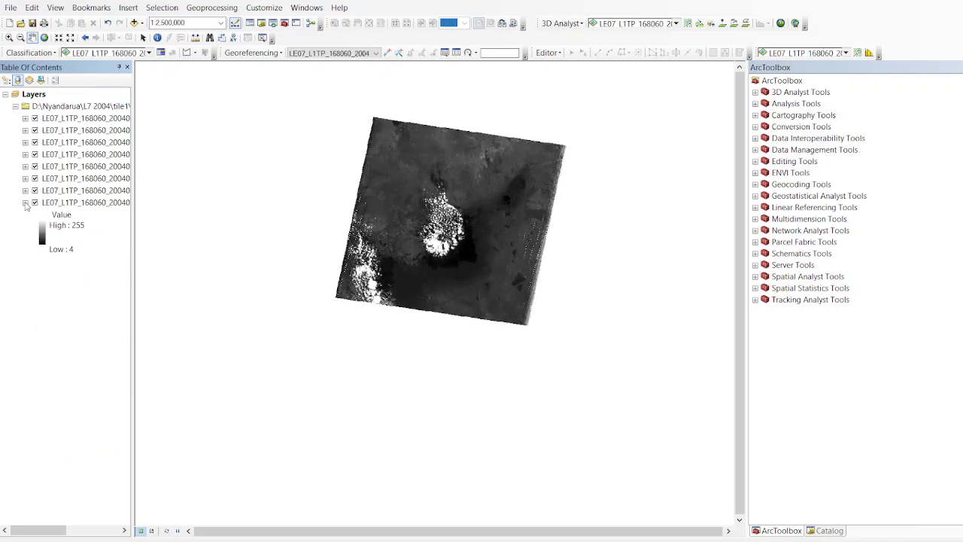
left_click(25, 203)
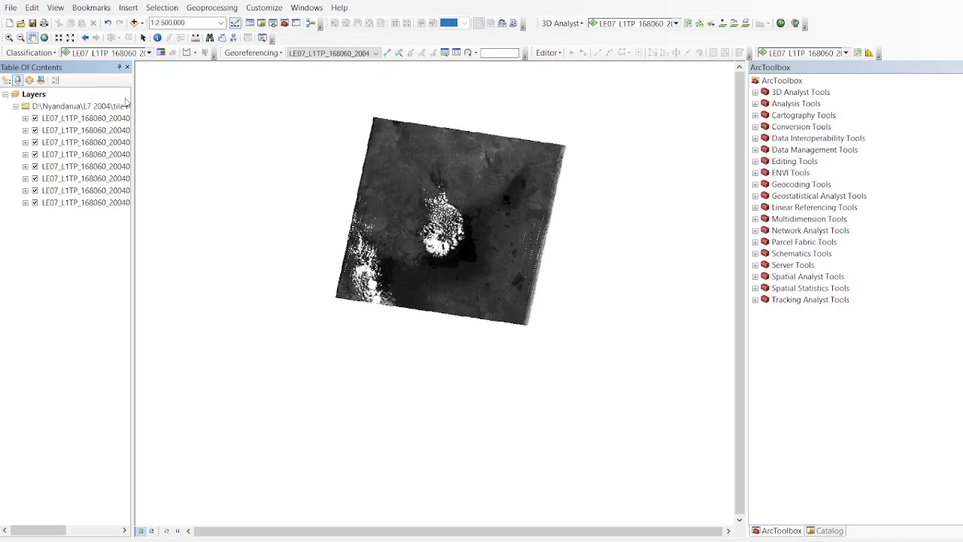
Step: Add the tile2 rasters B1 to B5, B6_VCID_1 and the two rasters listed right after B6_VCID_2 from the L7 2004 folder
left_click(134, 23)
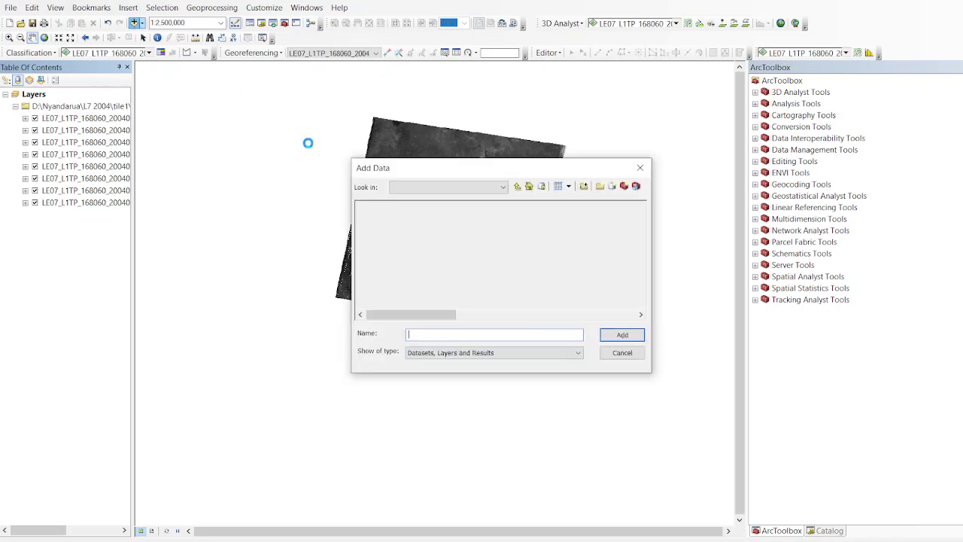
left_click(516, 186)
left_click(379, 251)
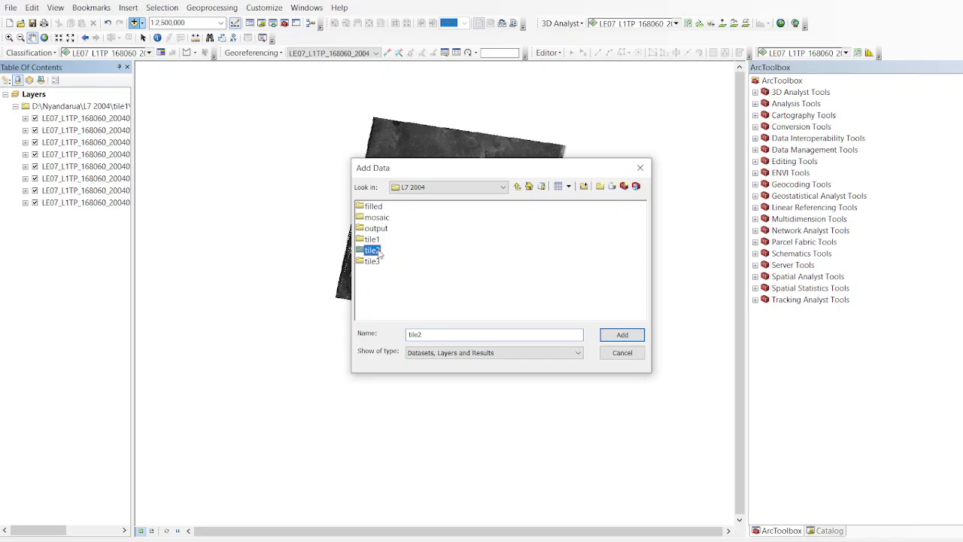
double_click(374, 250)
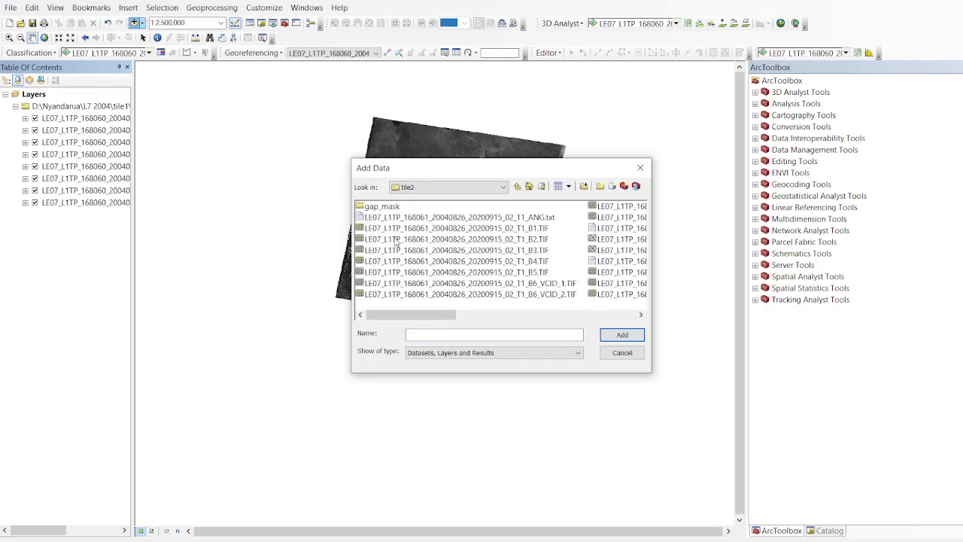
left_click_drag(449, 232, 497, 284)
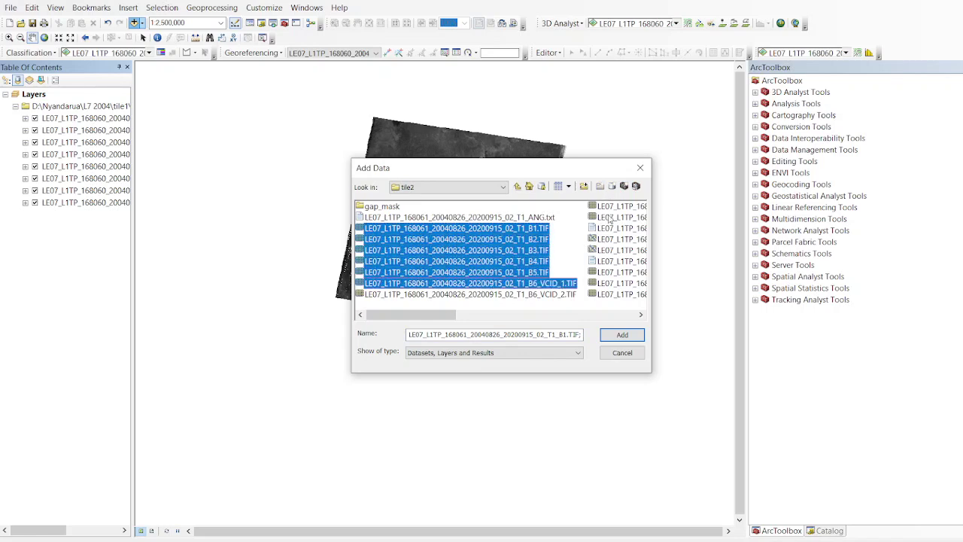
left_click(622, 334)
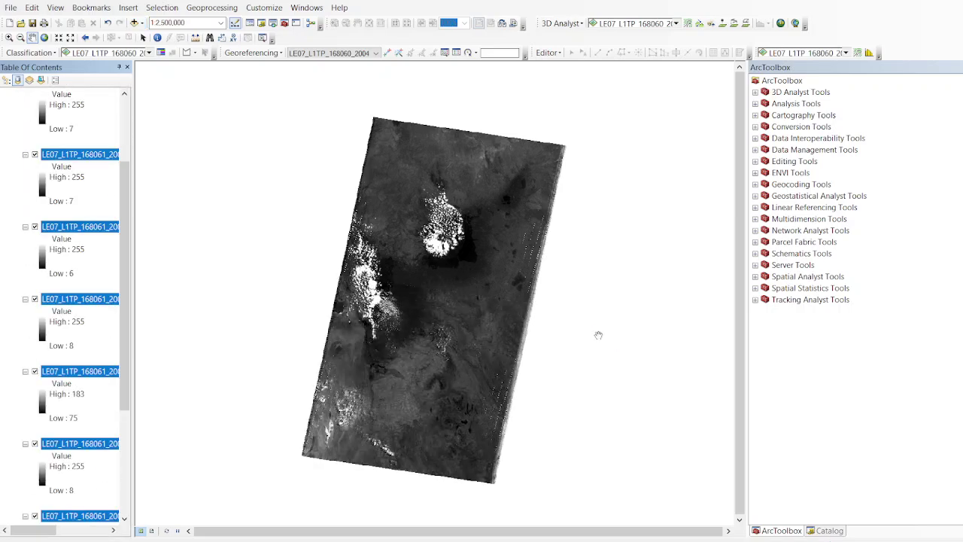
Step: Collapse the legends of all eight tile2 band layers and select the fourth tile1 layer
left_click_drag(364, 259, 394, 262)
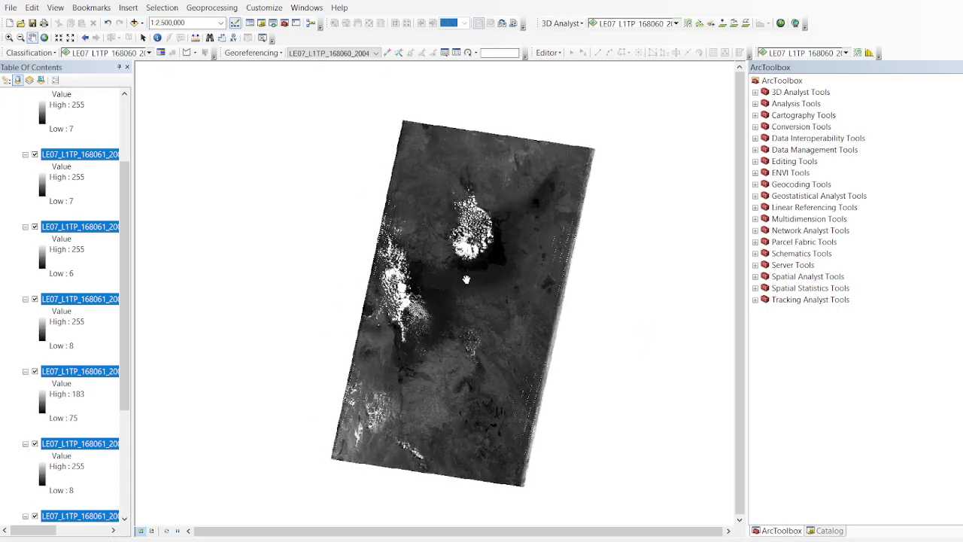
left_click(25, 154)
left_click(25, 166)
left_click(25, 178)
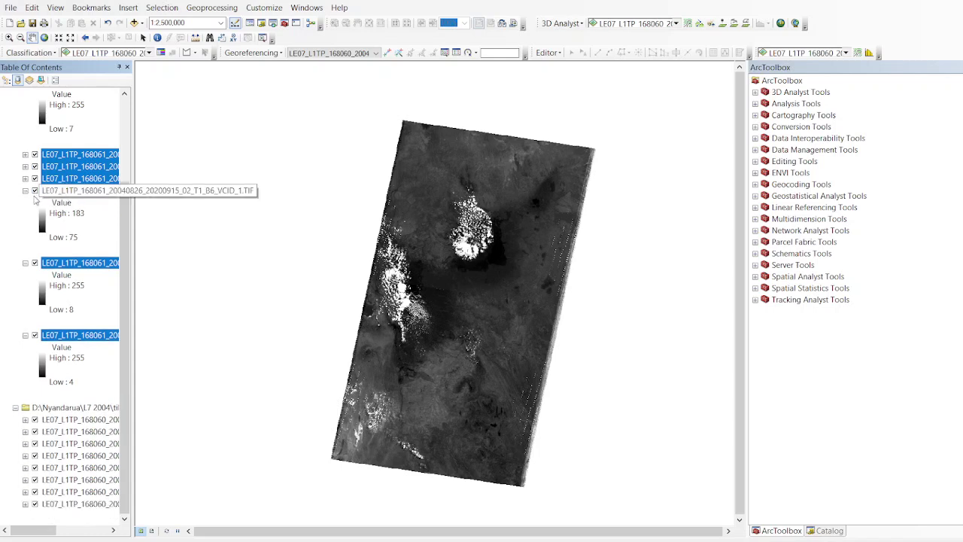
left_click(25, 190)
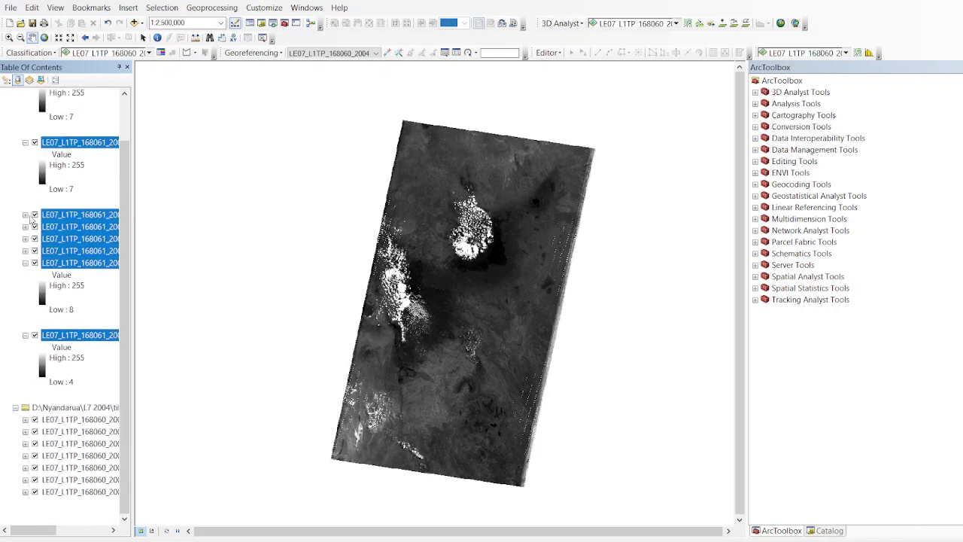
left_click(25, 142)
left_click(25, 118)
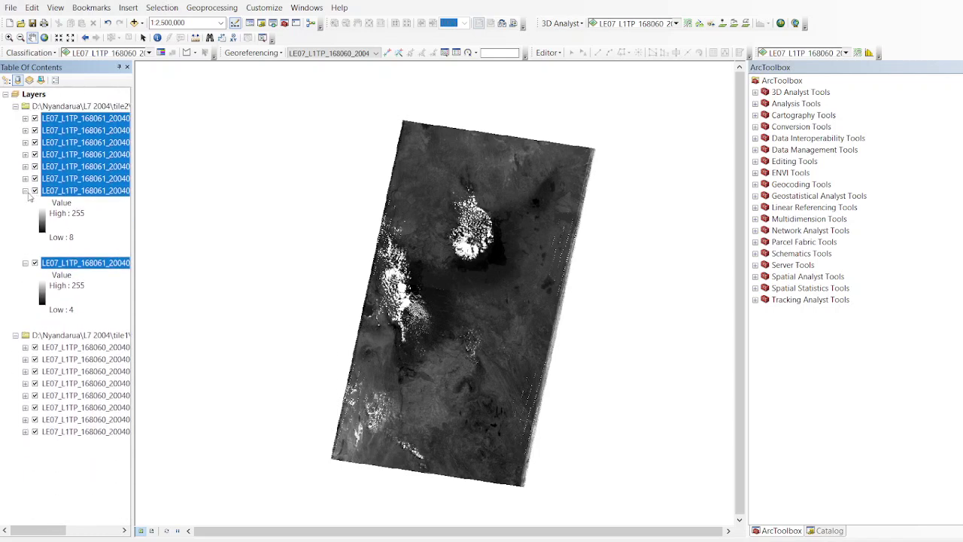
left_click(25, 190)
left_click(24, 202)
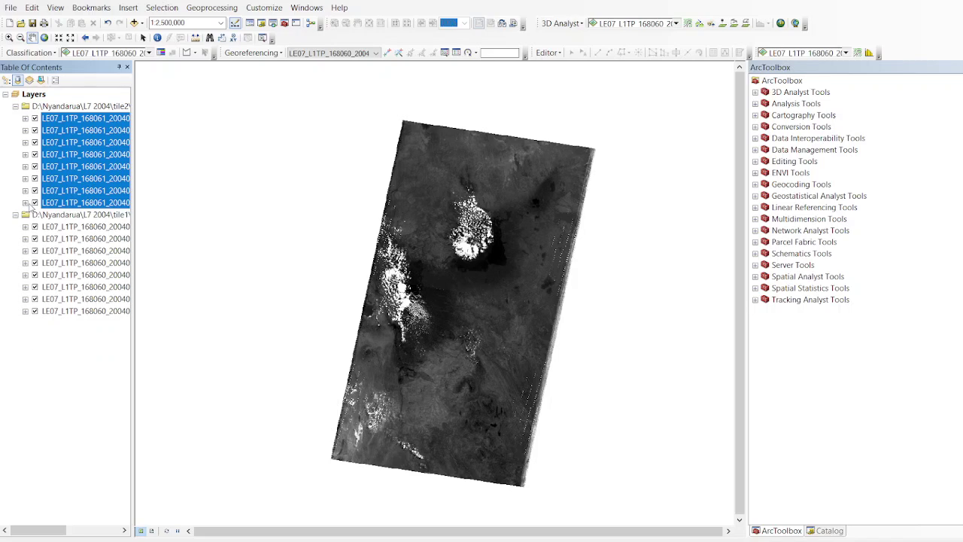
left_click(83, 262)
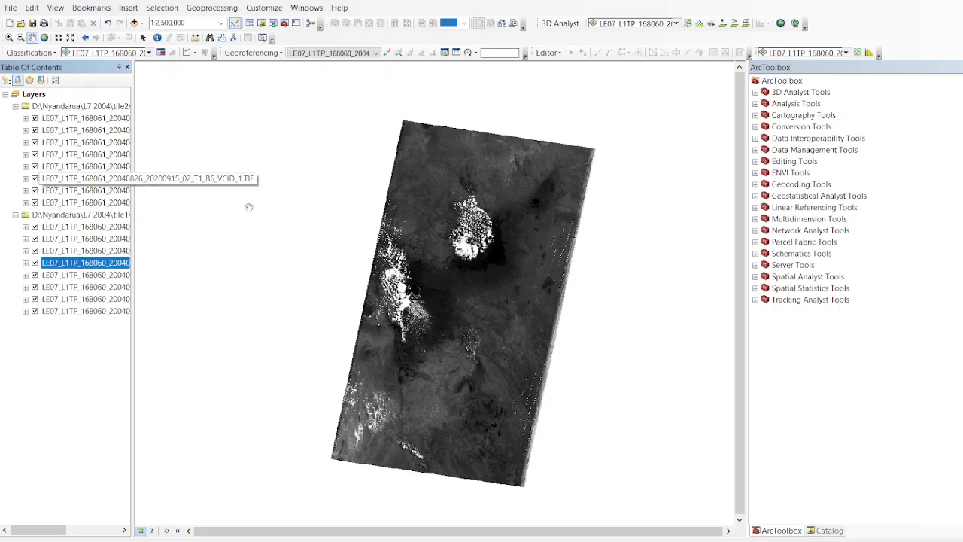
Step: Add the tile3 rasters B1 to B5, B6_VCID_1, B7 and B8 from the L7 2004 folder to the map
mouse_move(459, 284)
left_mouse_down()
mouse_move(444, 264)
mouse_move(447, 289)
mouse_move(446, 277)
left_mouse_up()
left_click_drag(441, 239, 477, 228)
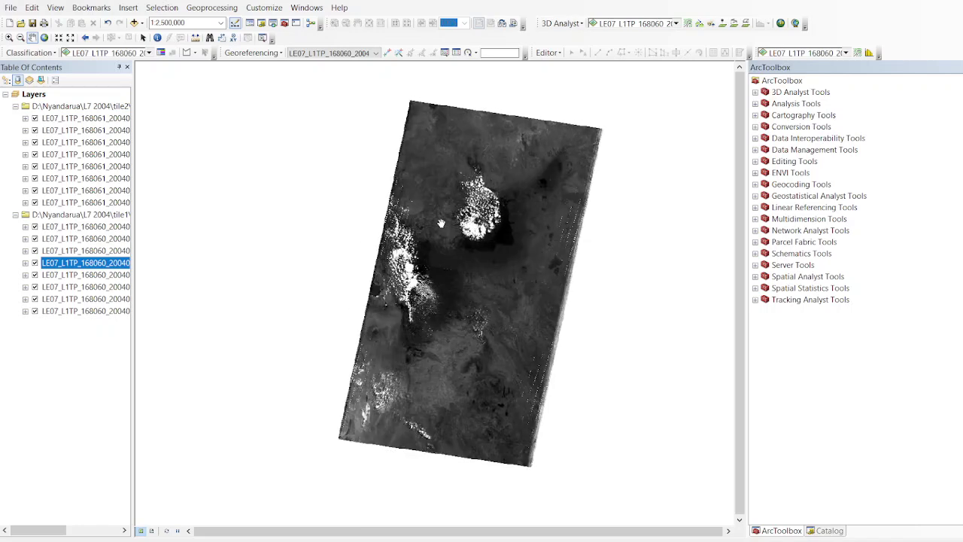
left_click(134, 23)
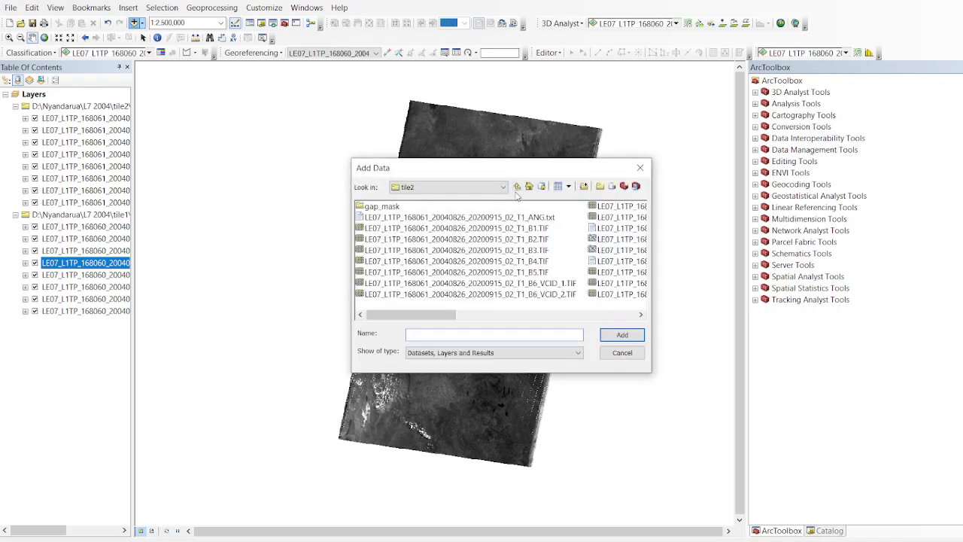
left_click(518, 186)
double_click(371, 261)
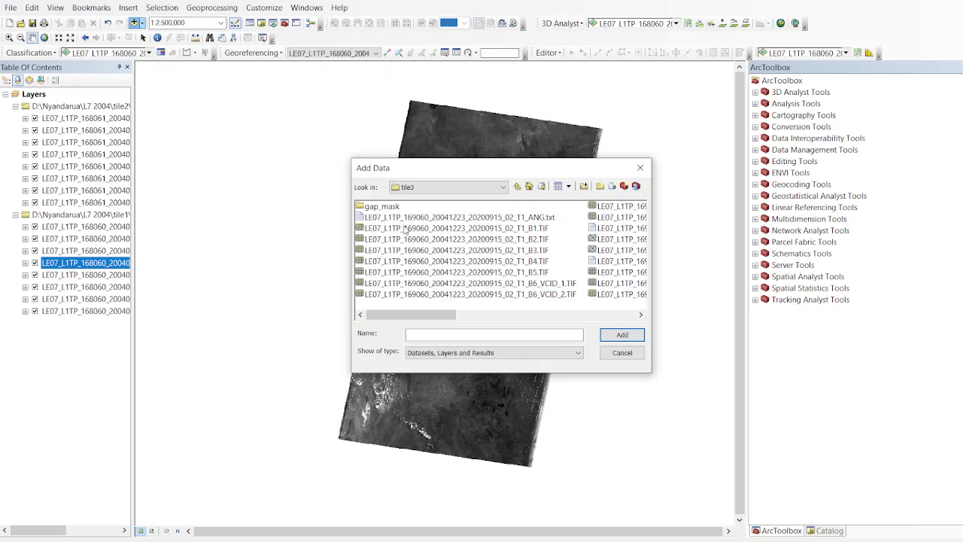
left_click(407, 229)
left_click(427, 240, "ctrl")
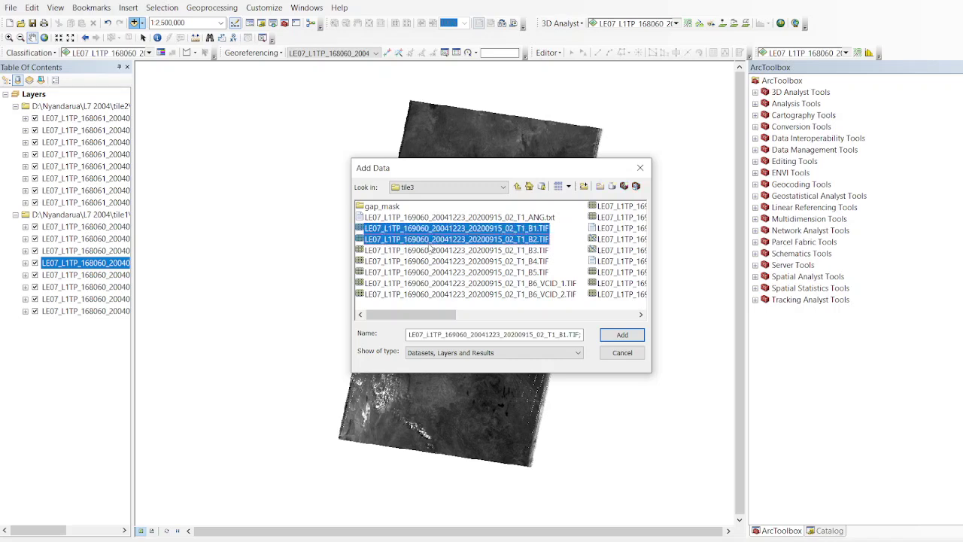
left_click(431, 252, "ctrl")
left_click(440, 264, "ctrl")
left_click(439, 264, "ctrl")
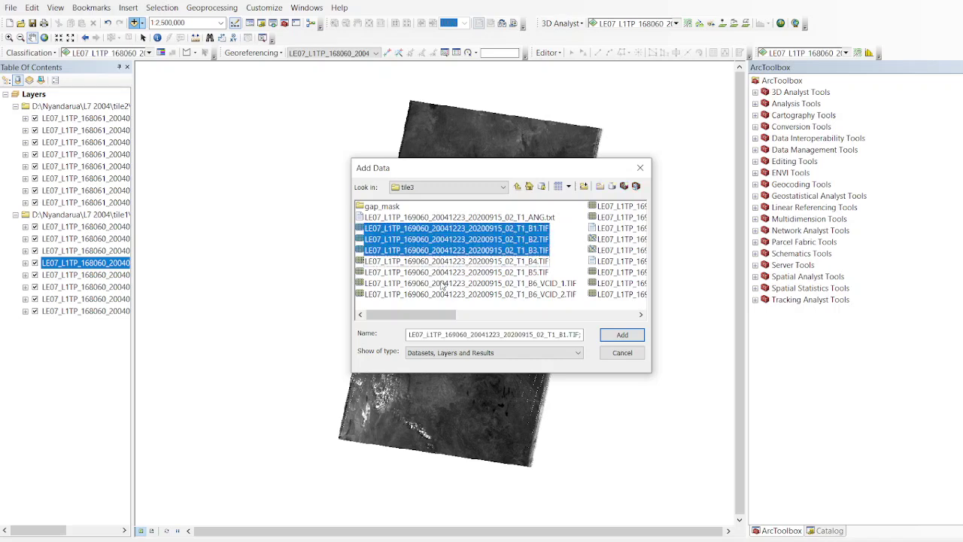
left_click(440, 262, "ctrl")
left_click(442, 273, "ctrl")
left_click(442, 284, "ctrl")
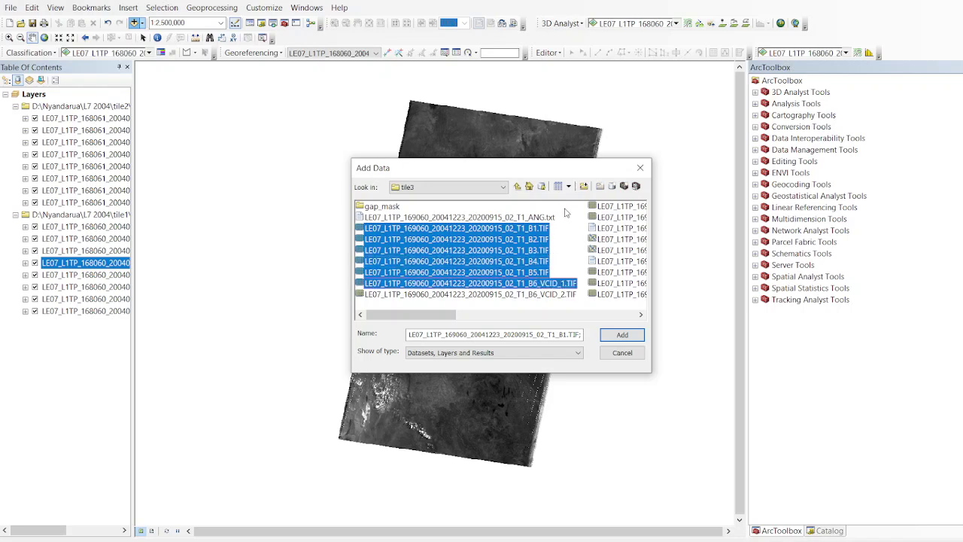
left_click(623, 338)
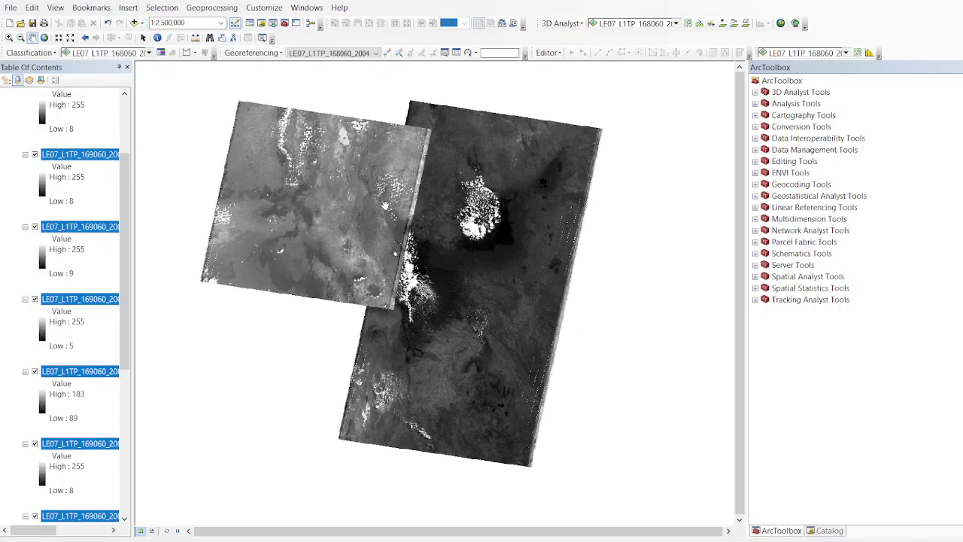
Step: Collapse the legends of all eight tile3 band layers in the table of contents and clear the layer selection
left_click(25, 154)
left_click(24, 166)
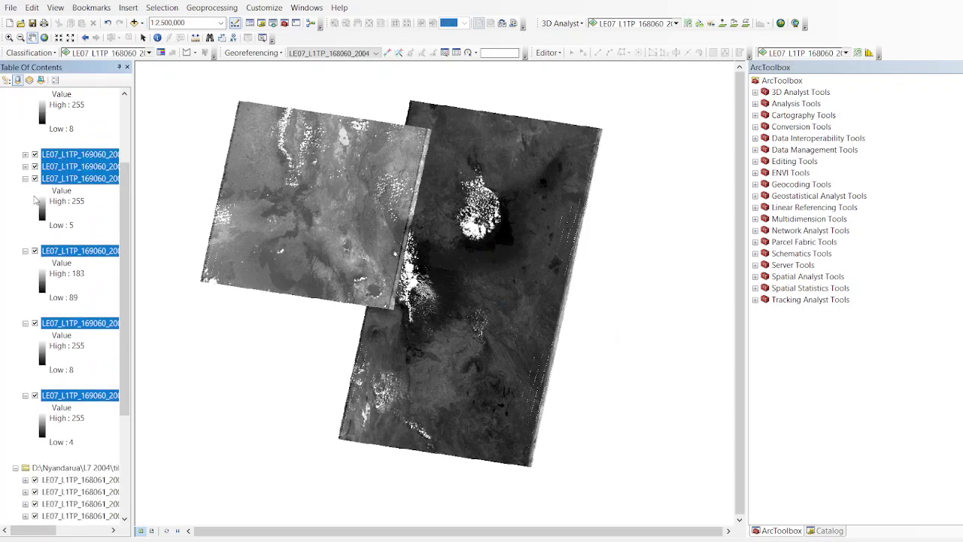
left_click(25, 178)
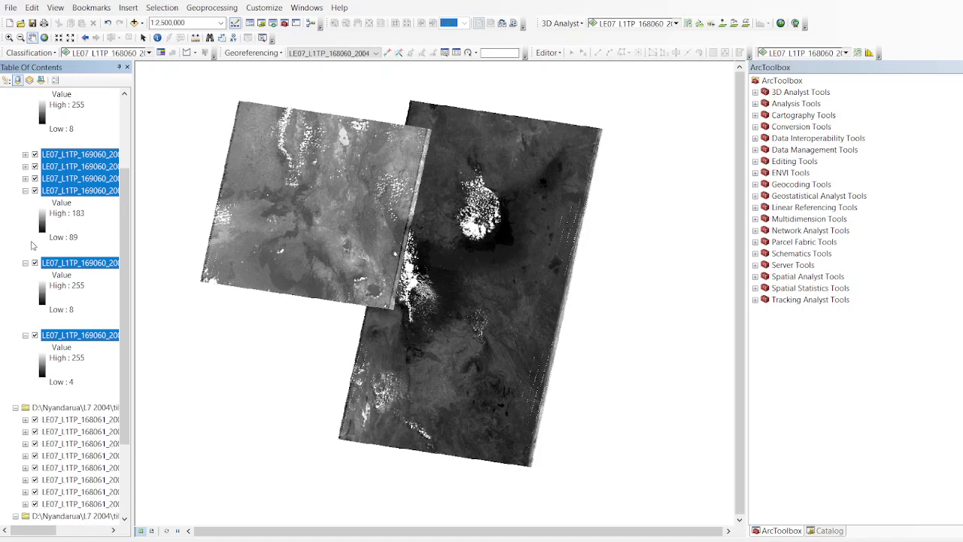
left_click(24, 263)
left_click(25, 191)
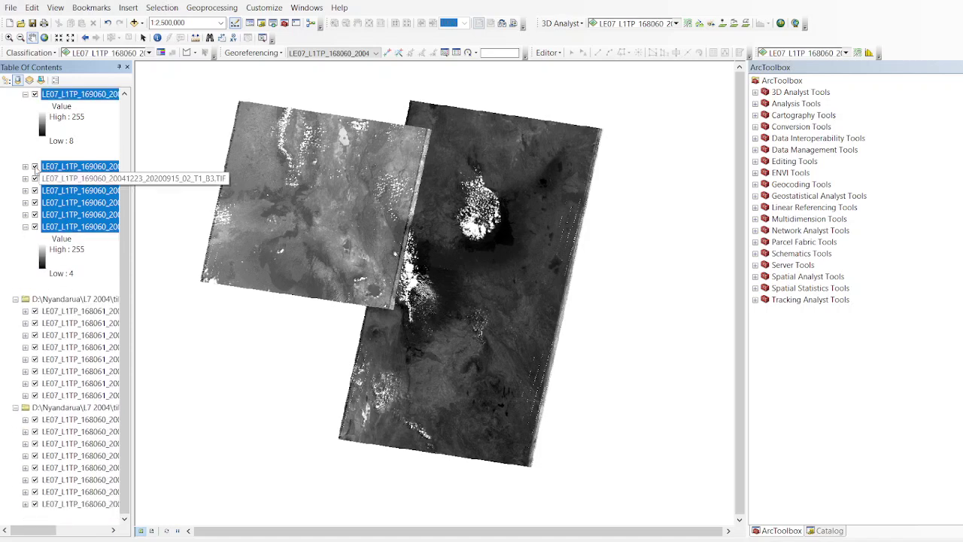
scroll(41, 128, "up", 1)
left_click(25, 119)
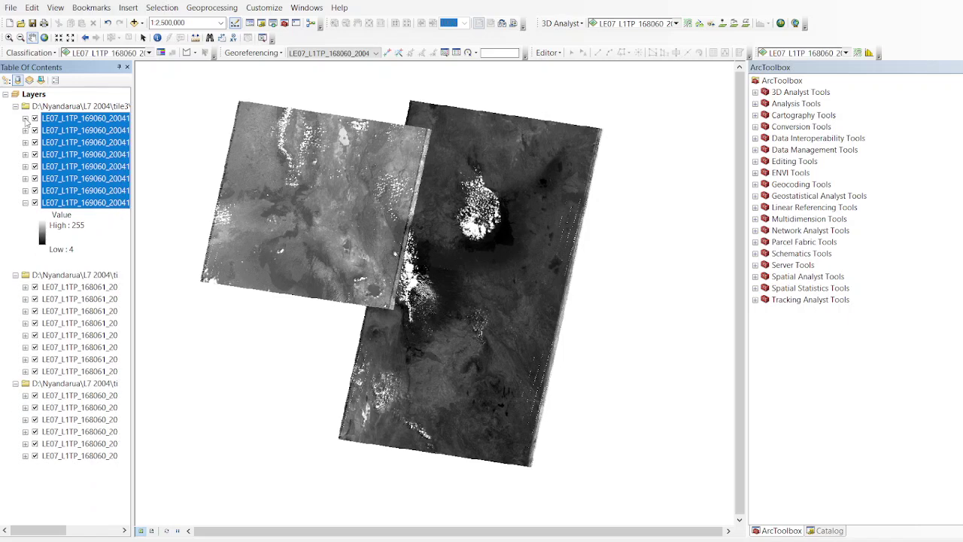
left_click(25, 203)
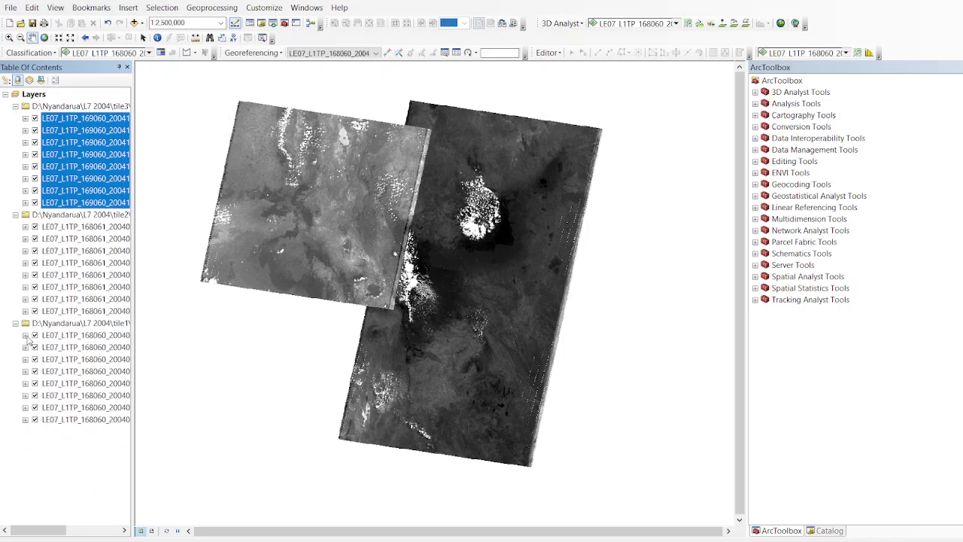
left_click(5, 347)
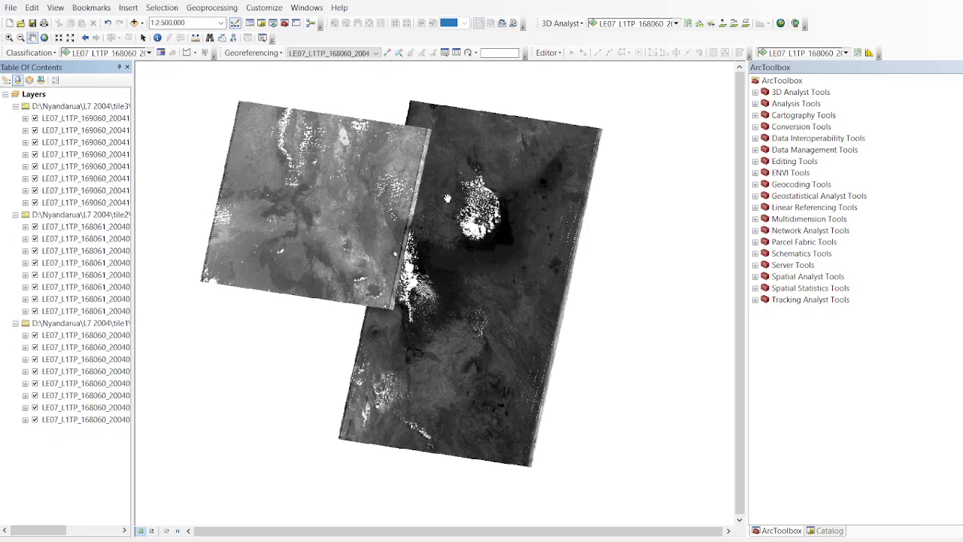
Step: Add the Nyandarua boundary from the project's shapefile folder to the map
left_click(134, 24)
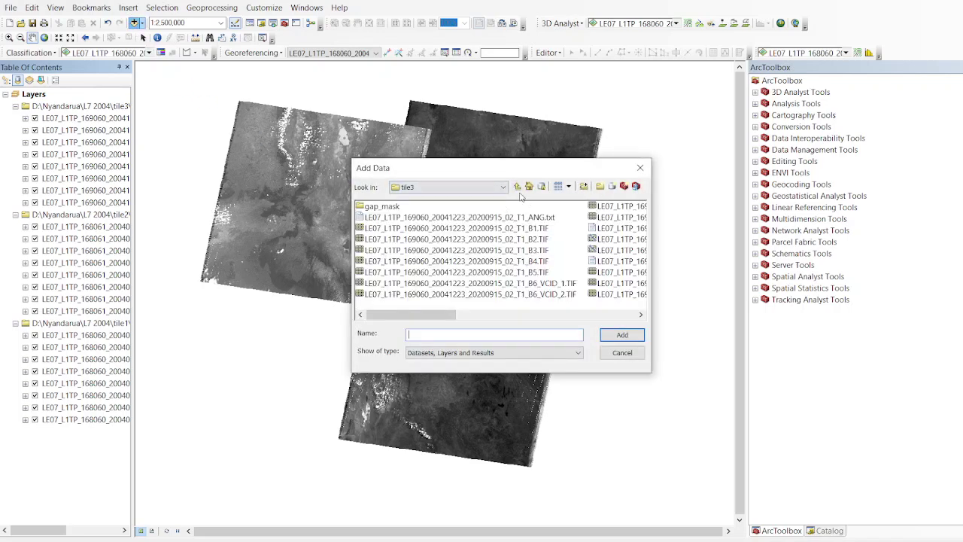
left_click(517, 186)
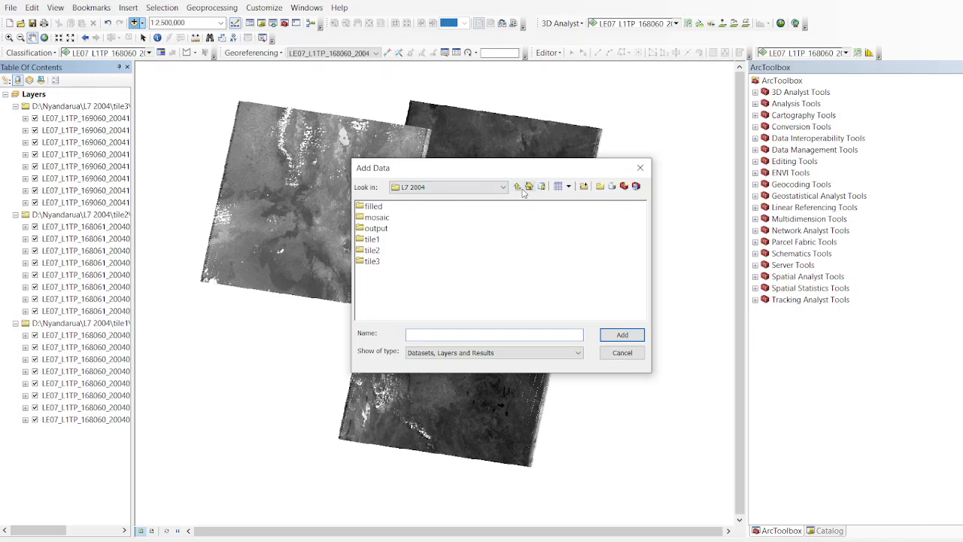
left_click(518, 186)
double_click(384, 297)
left_click(393, 213)
left_click(622, 335)
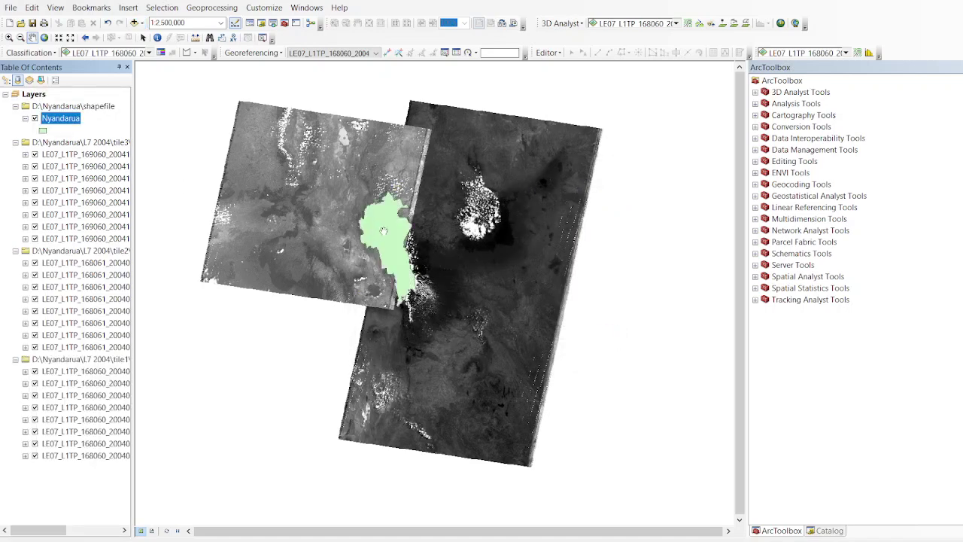
Step: Zoom the map to the extent of the Nyandarua layer and inspect the raster coverage around it
scroll(384, 231, "down", 2)
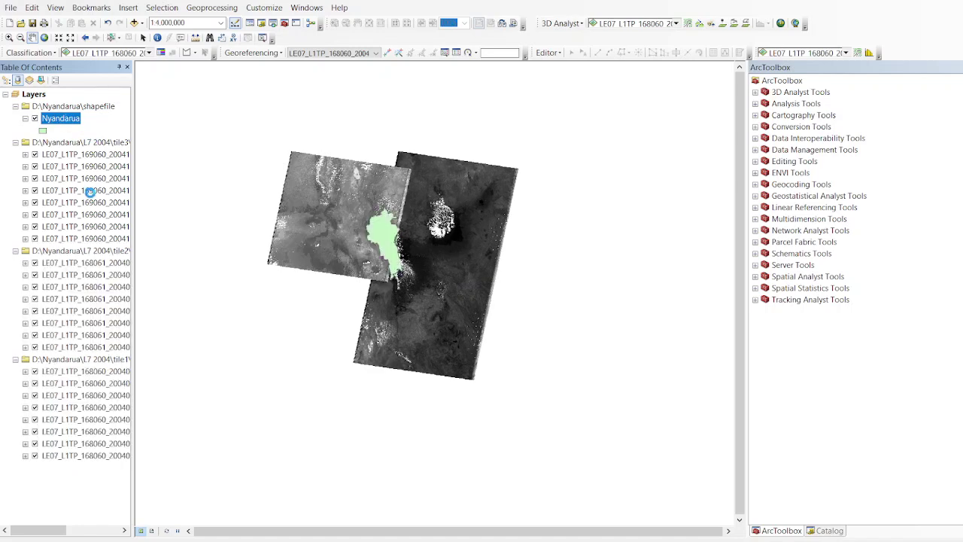
right_click(64, 119)
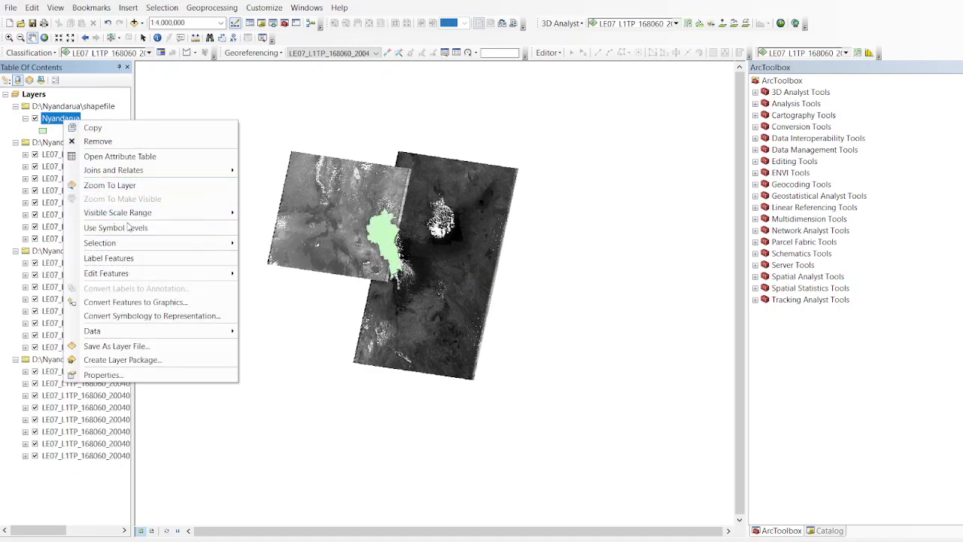
left_click(125, 188)
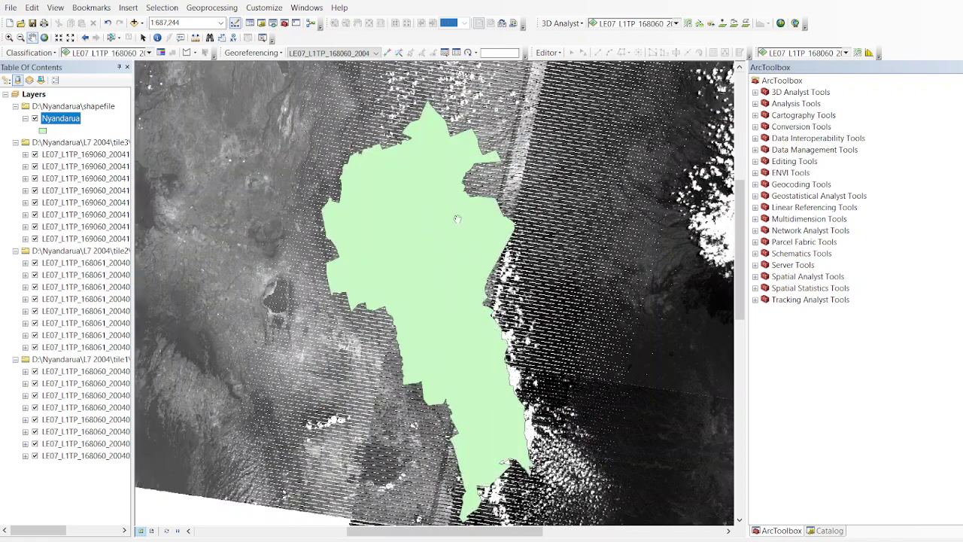
left_click_drag(436, 256, 422, 252)
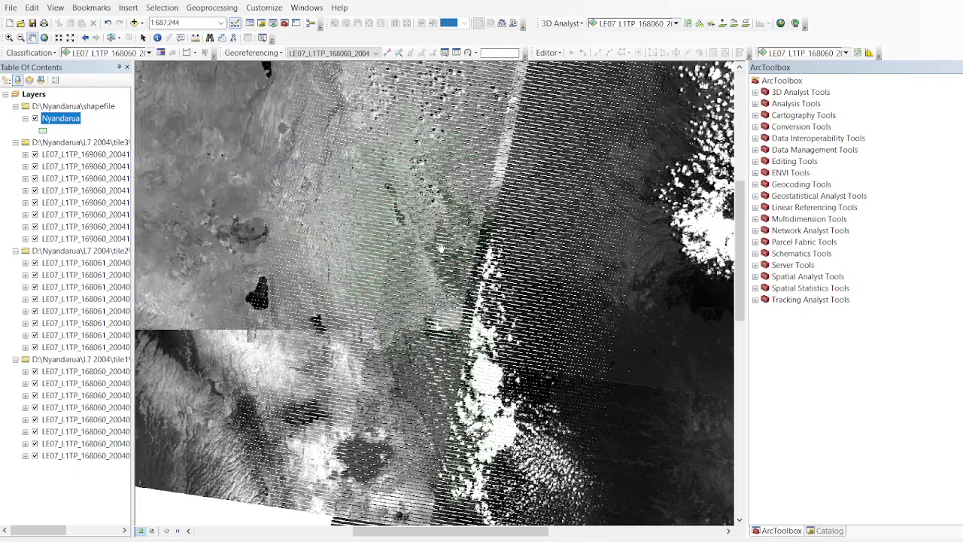
left_click_drag(418, 252, 405, 250)
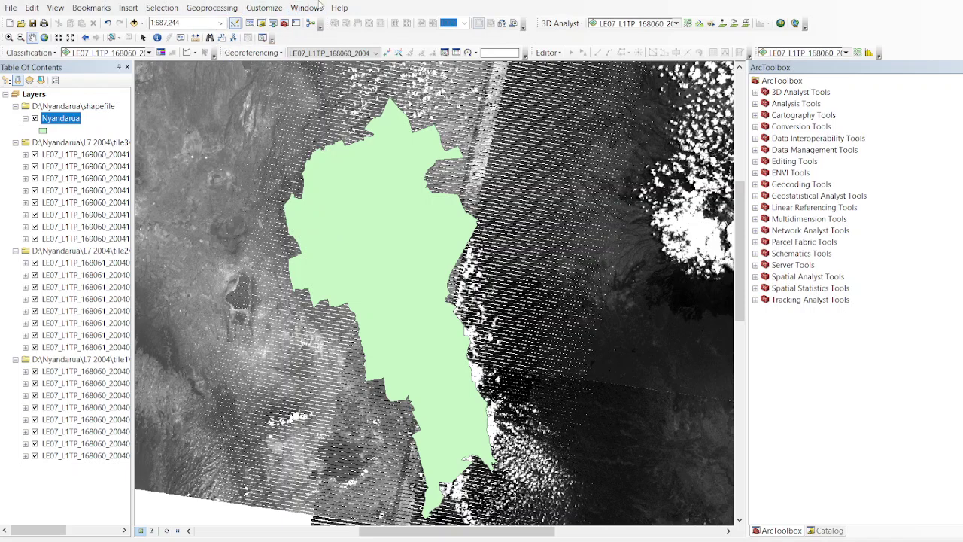
Step: Open the Image Analysis window and turn off all tile3 (169060) rasters except B1
left_click(315, 9)
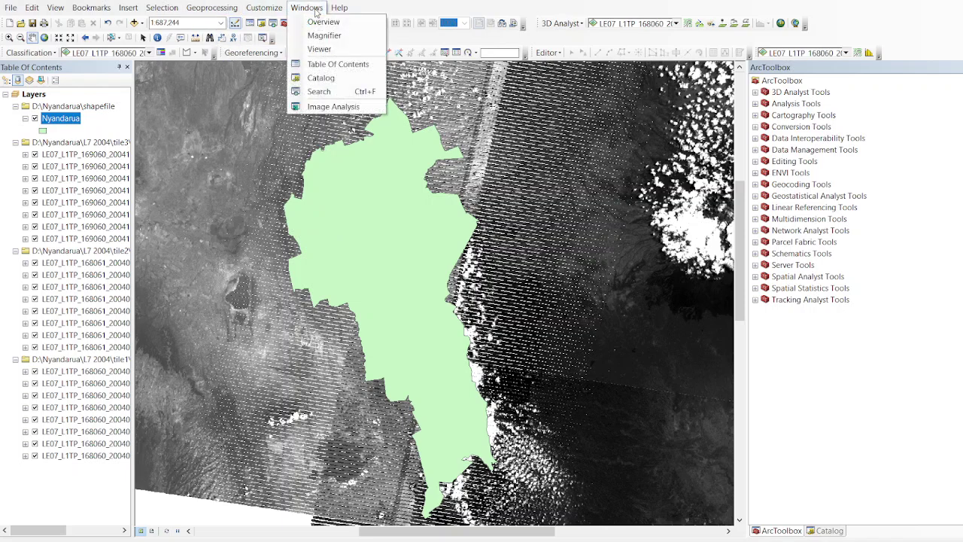
left_click(335, 108)
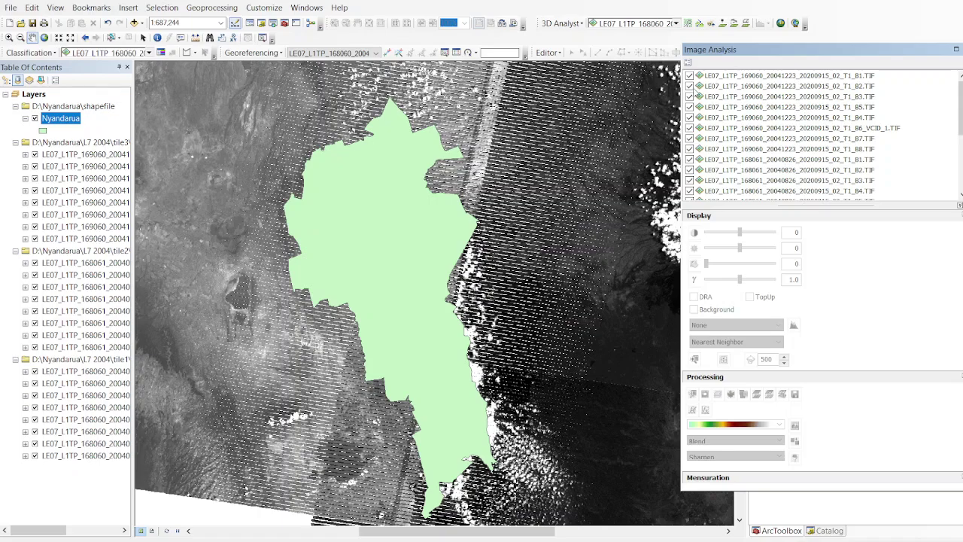
left_click(690, 86)
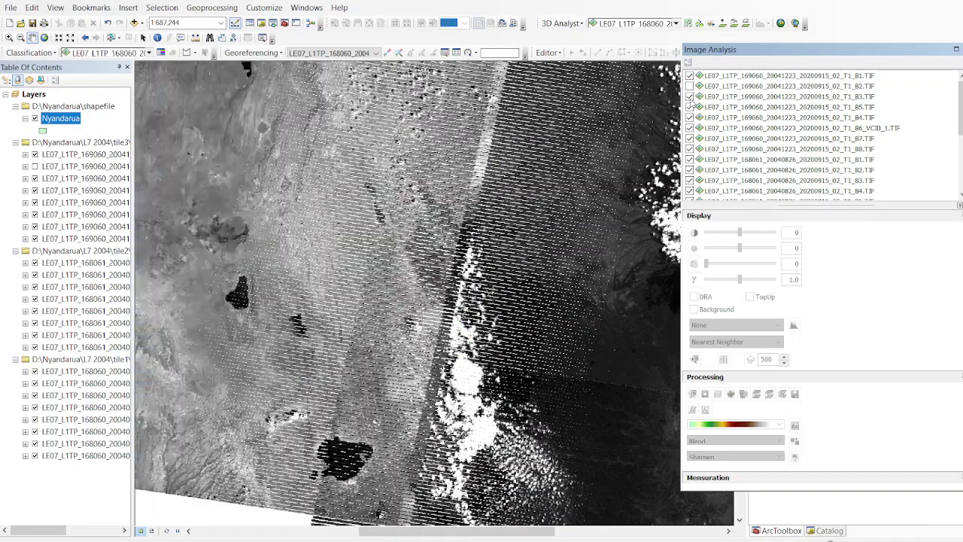
left_click(689, 96)
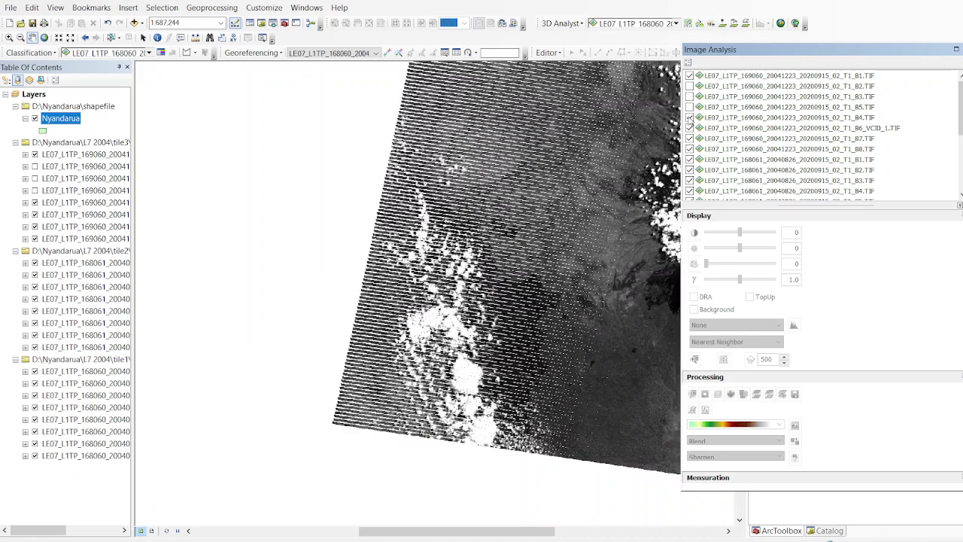
left_click(689, 118)
left_click(690, 128)
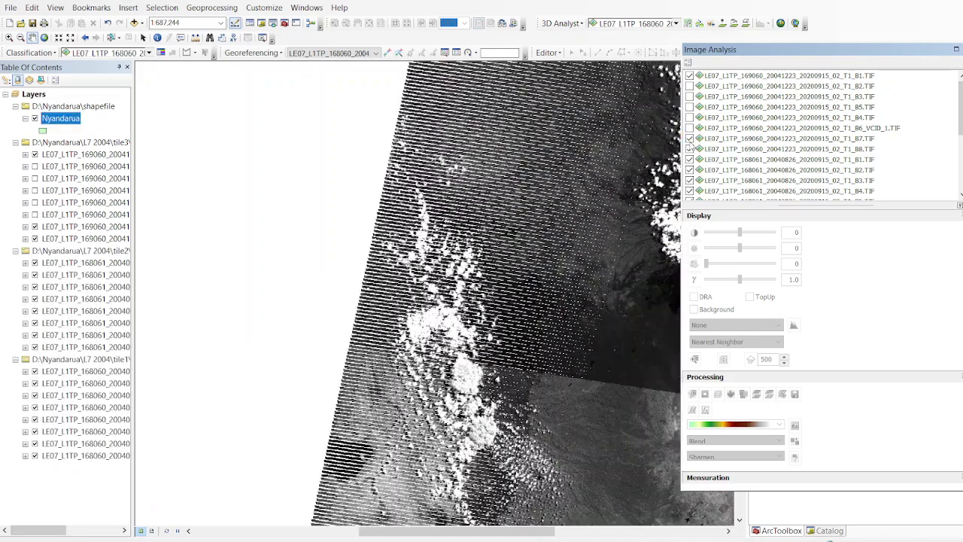
left_click(690, 139)
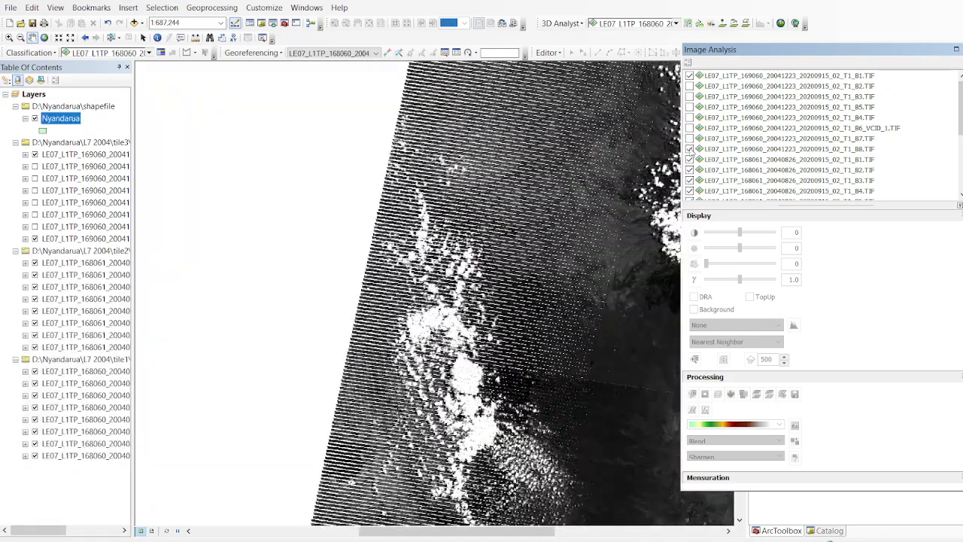
left_click(690, 148)
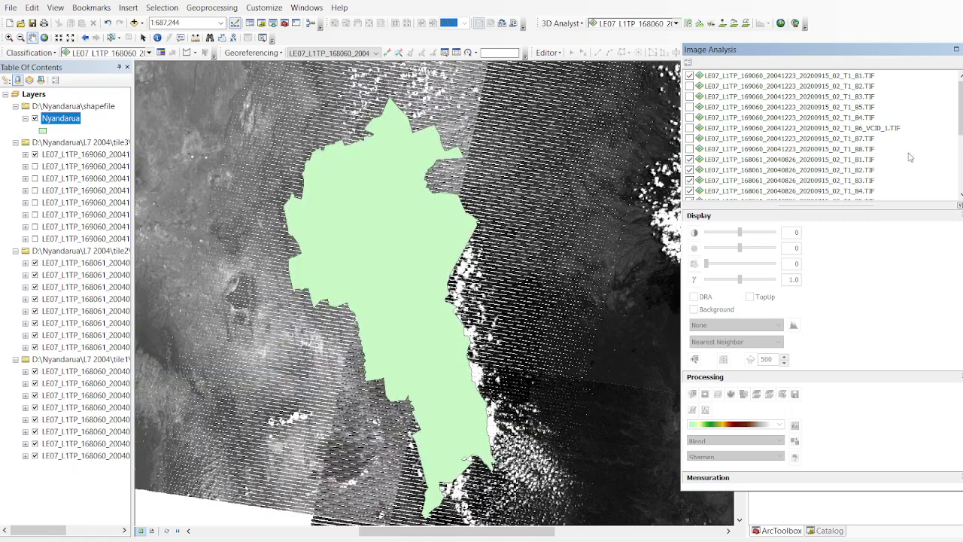
Step: Turn off all tile2 (168061) rasters except B1 in the Image Analysis list
left_click(690, 170)
left_click(689, 180)
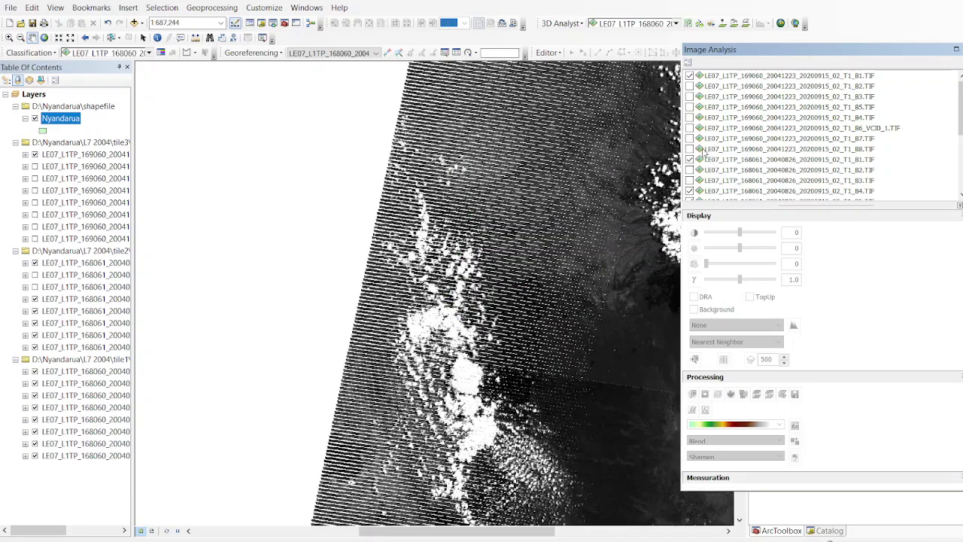
scroll(704, 151, "down", 4)
scroll(690, 92, "up", 4)
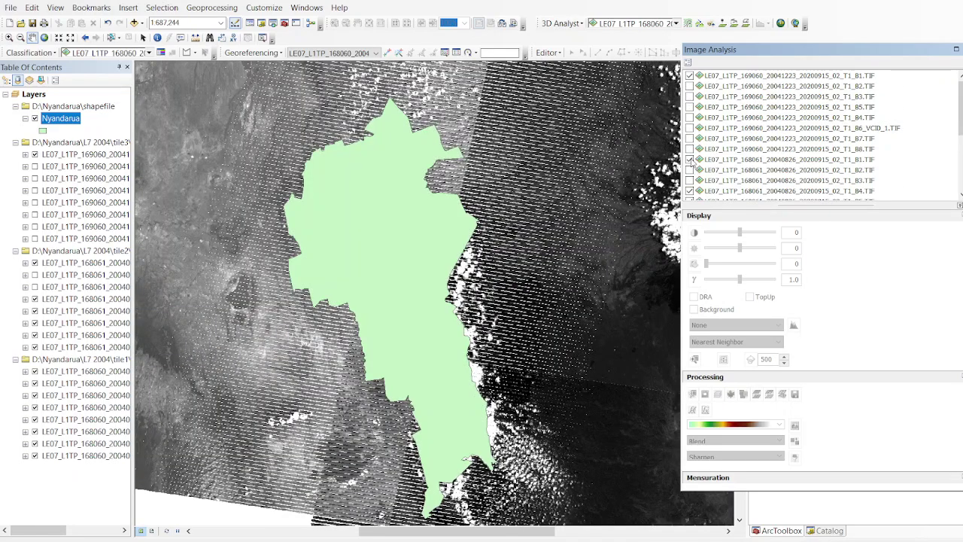
scroll(693, 165, "down", 4)
scroll(692, 99, "up", 3)
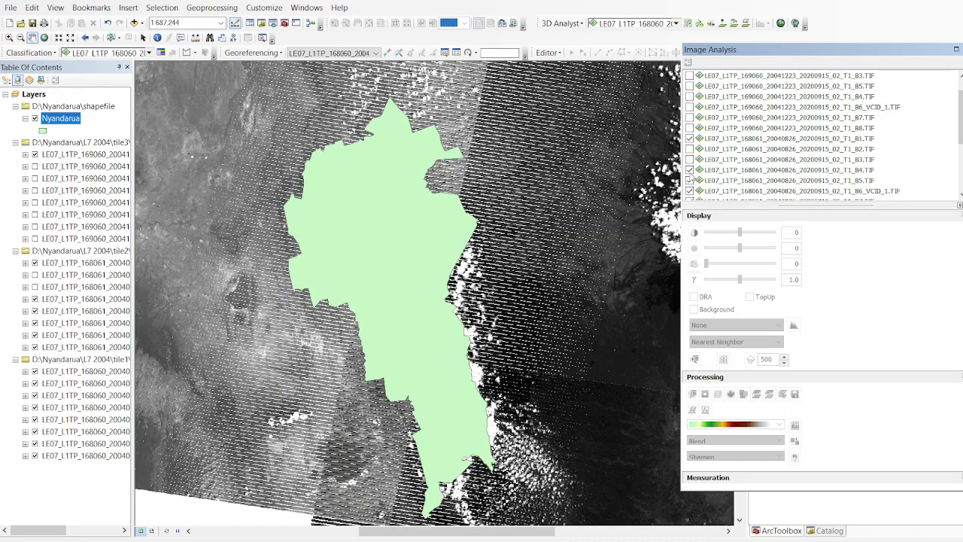
left_click(690, 169)
left_click(690, 180)
left_click_drag(959, 113, 959, 136)
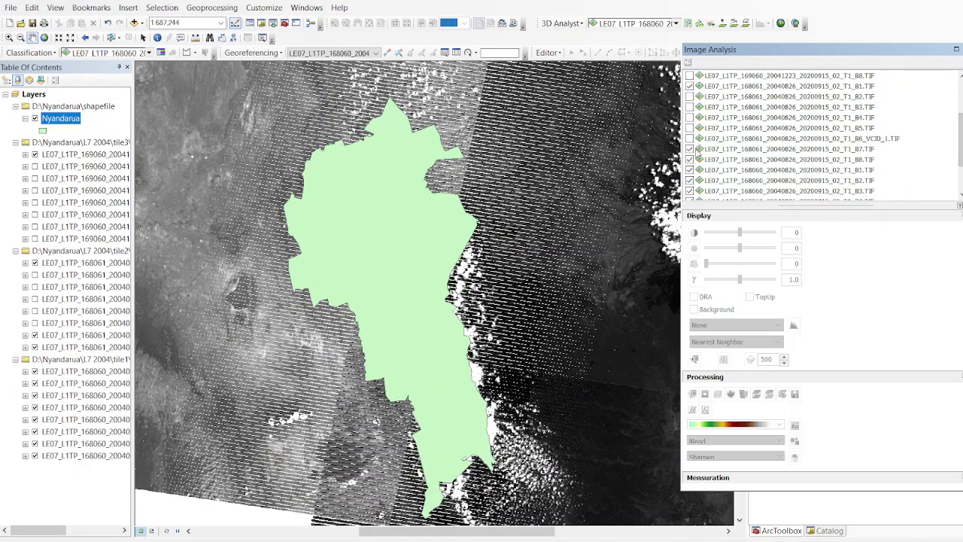
left_click(690, 159)
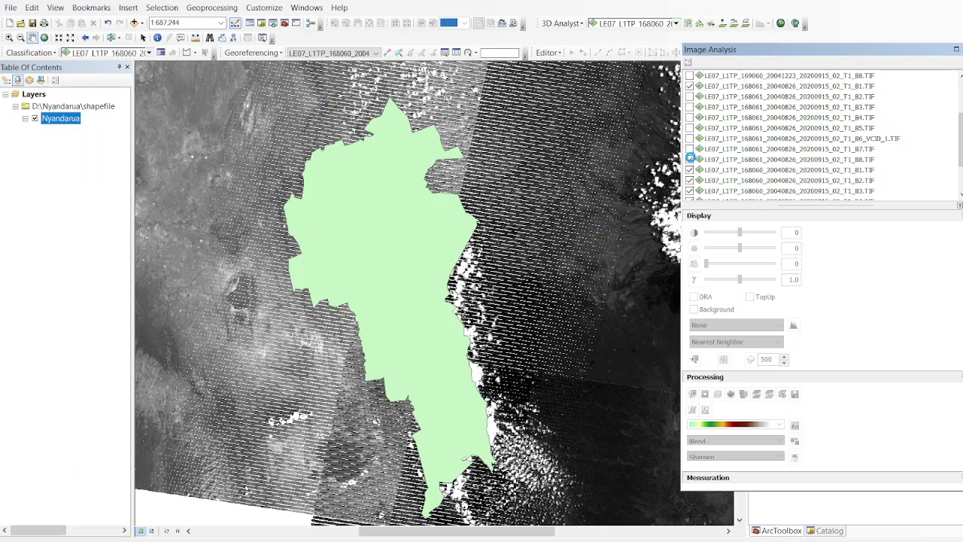
Step: Turn off all tile1 (168060) rasters except B1 in the Image Analysis list
left_click(690, 180)
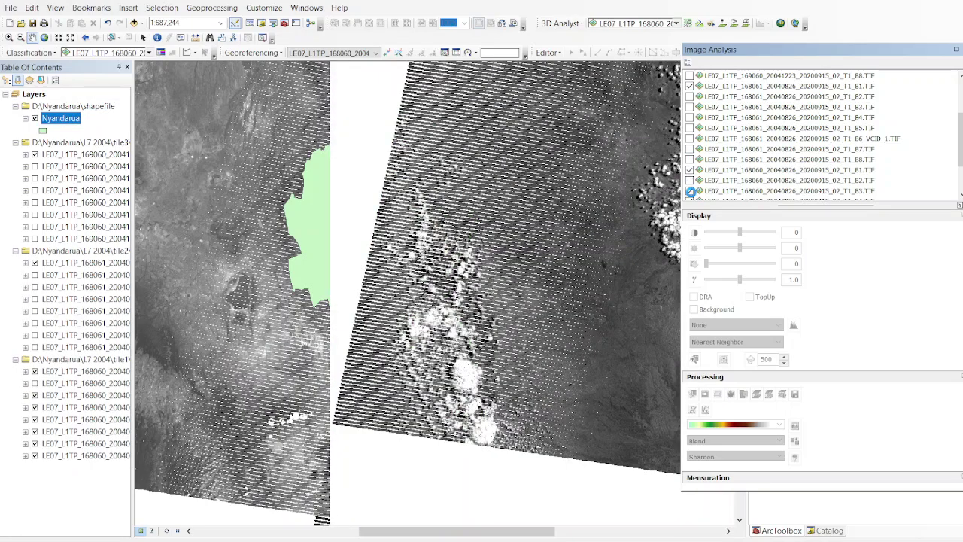
left_click(690, 191)
left_click_drag(961, 131, 961, 156)
left_click(690, 149)
left_click(690, 159)
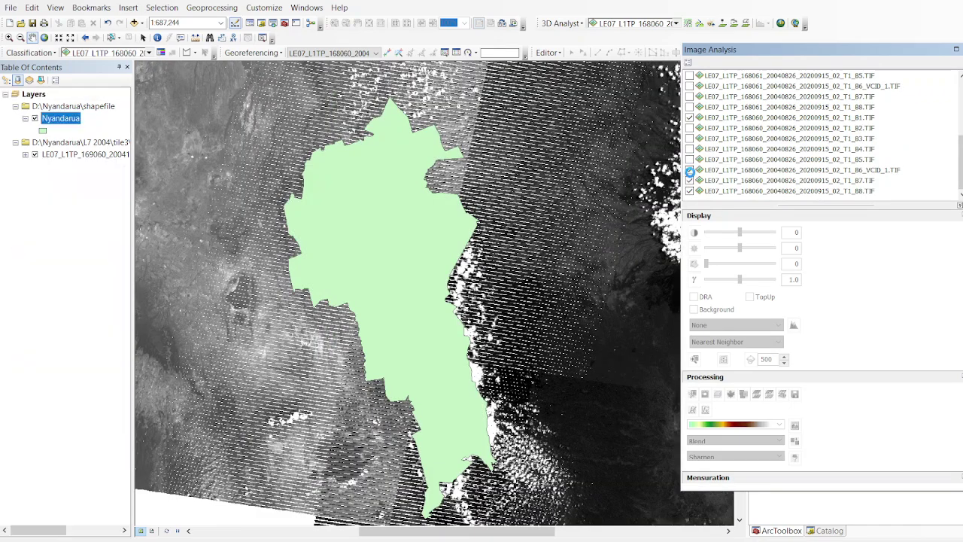
left_click(690, 171)
left_click(690, 181)
left_click(690, 191)
scroll(730, 141, "up", 4)
scroll(759, 98, "down", 3)
scroll(793, 155, "down", 1)
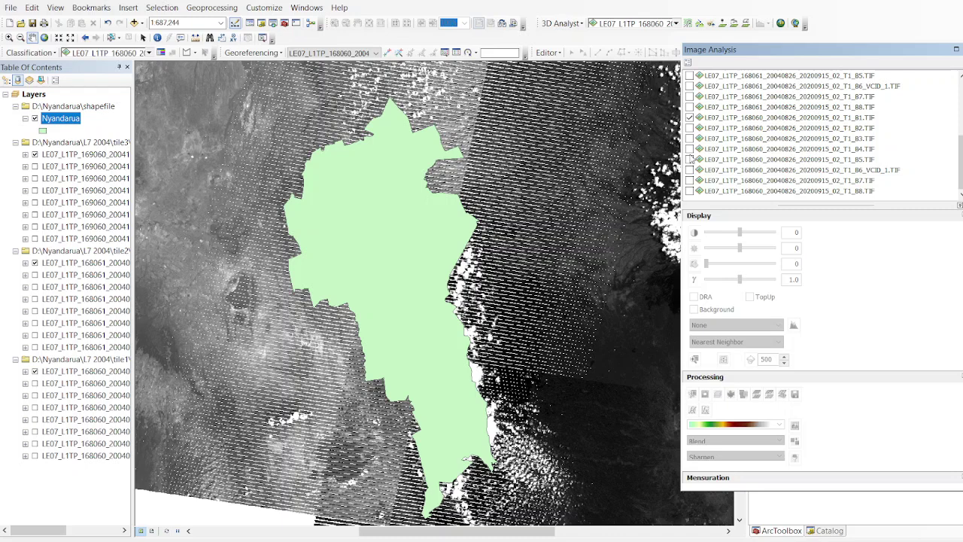
Step: Select the B1 rasters of scenes 169060, 168061 and 168060 in Image Analysis and view the mosaic method choices
scroll(731, 170, "up", 4)
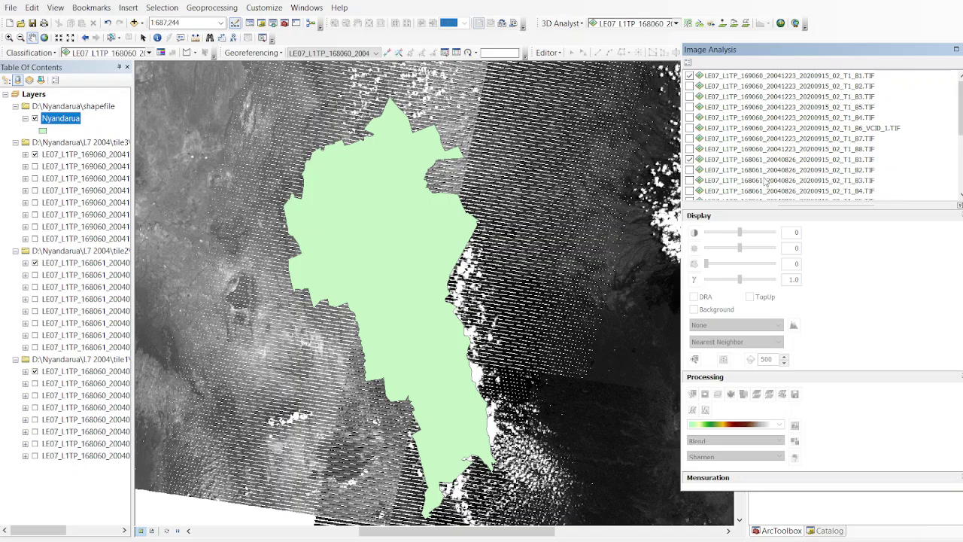
left_click(738, 78)
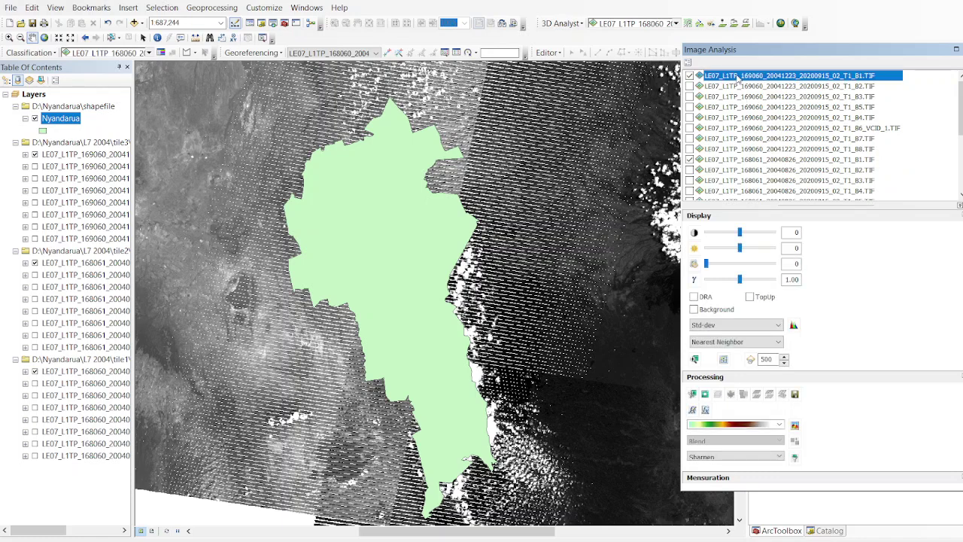
left_click(738, 160, "ctrl")
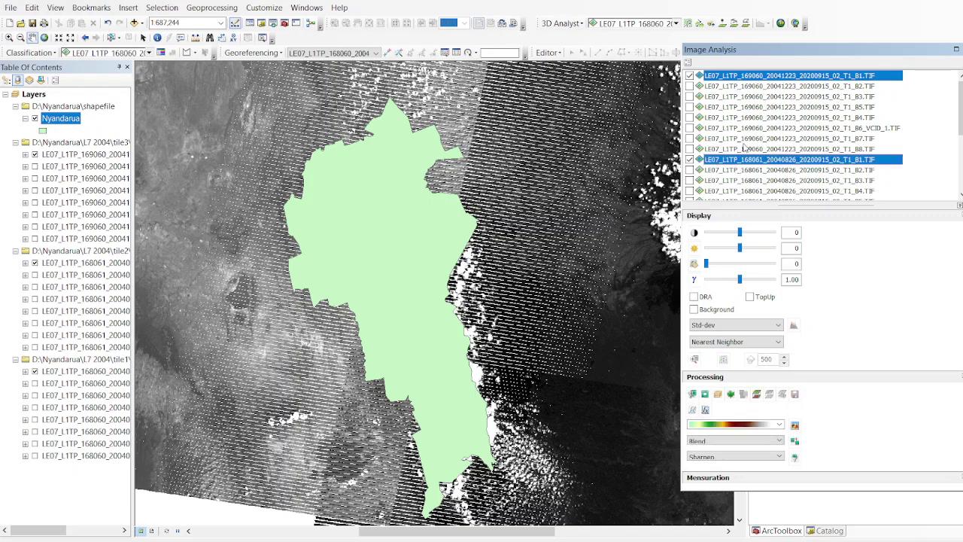
scroll(743, 148, "down", 4)
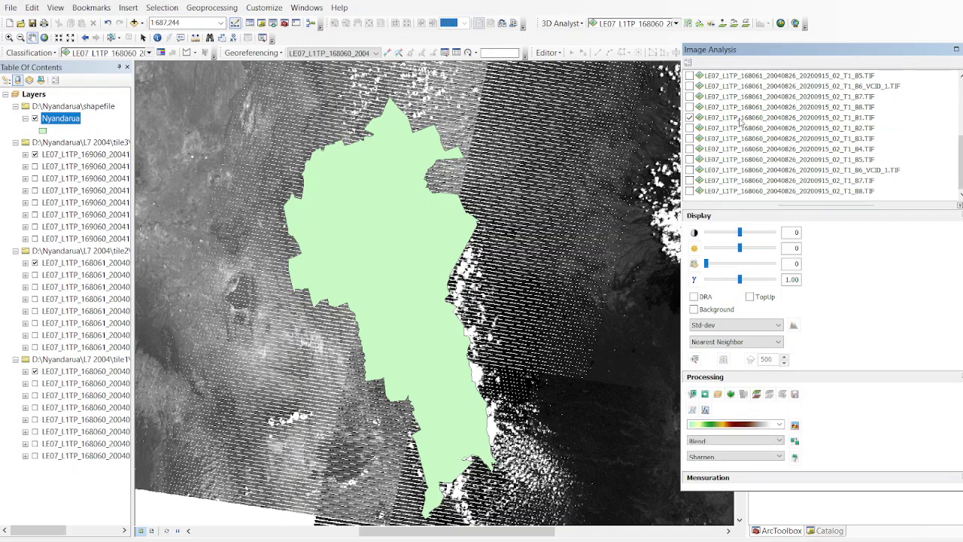
left_click(740, 119)
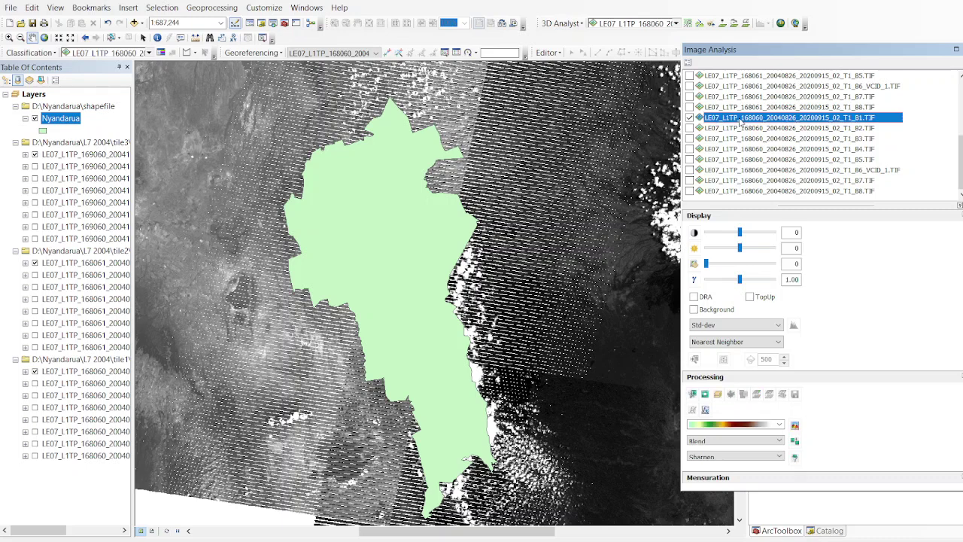
scroll(742, 123, "up", 4)
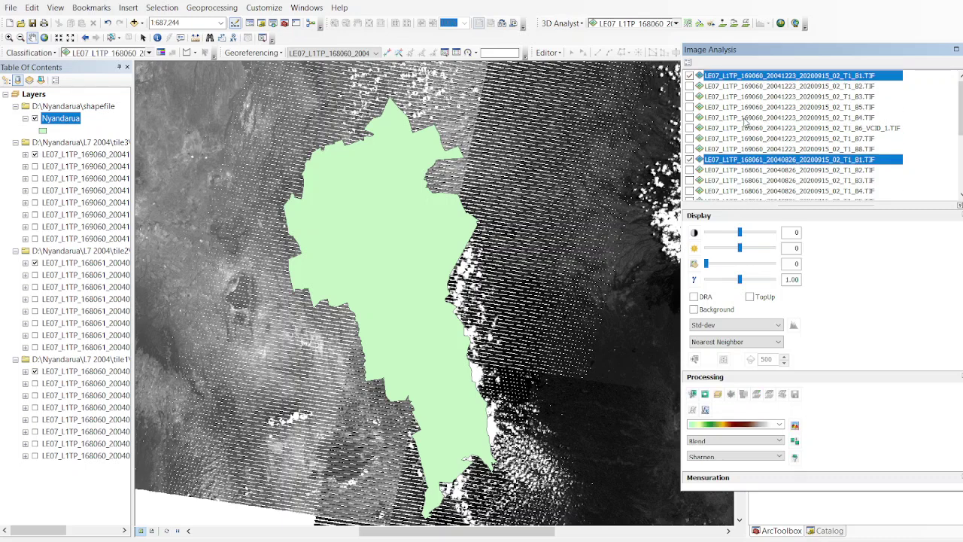
left_click_drag(961, 109, 961, 165)
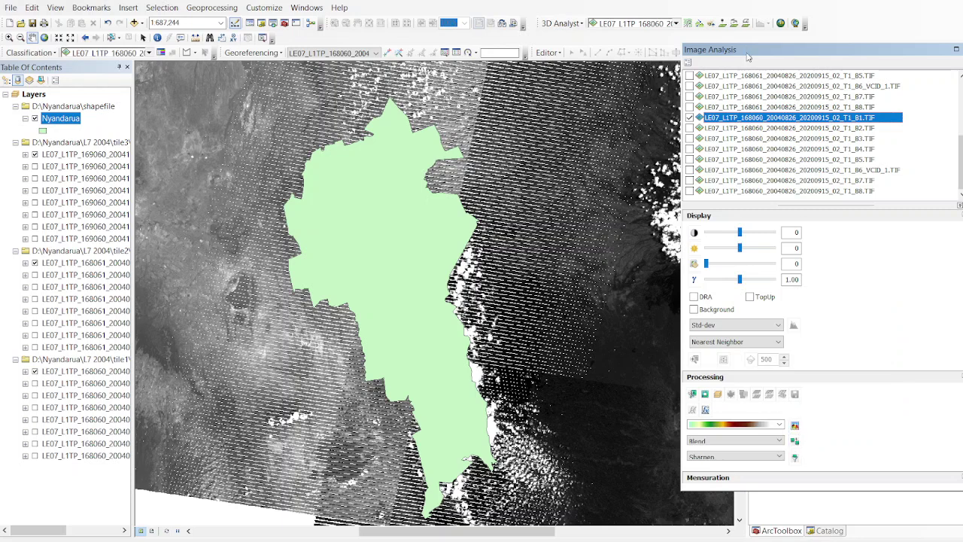
left_click(779, 440)
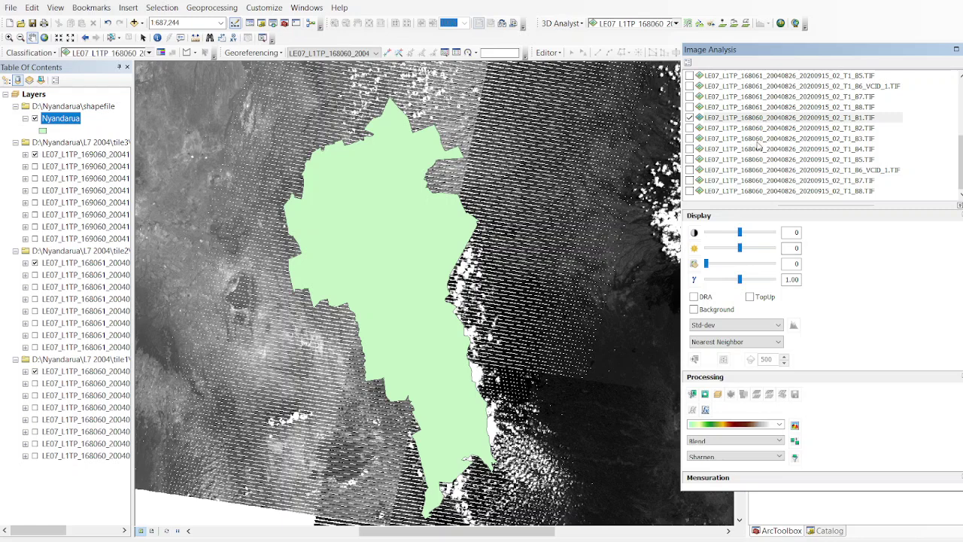
Step: Mosaic the B1 rasters of all three tiles into a temporary layer using the Blend method
scroll(740, 111, "up", 4)
left_click(758, 78, "ctrl")
left_click(758, 77)
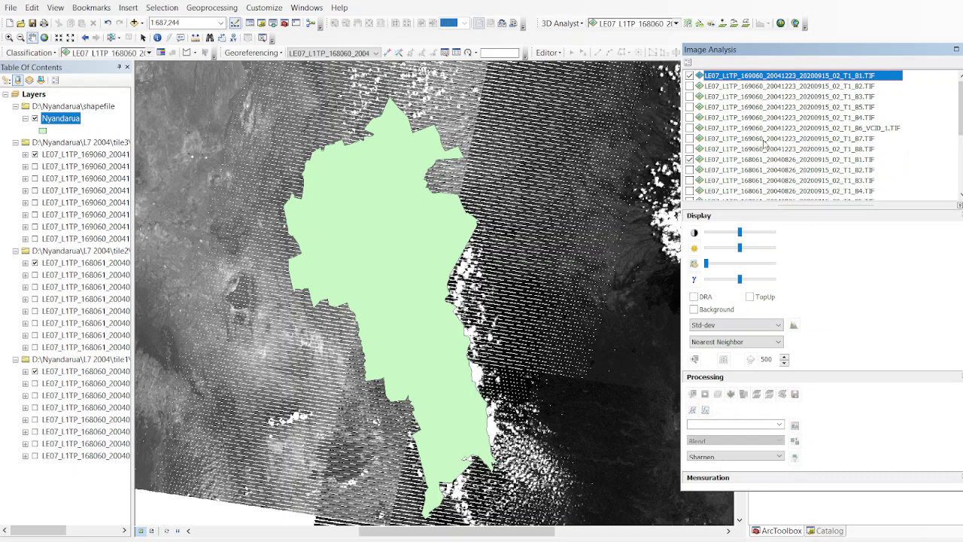
left_click(745, 161, "ctrl")
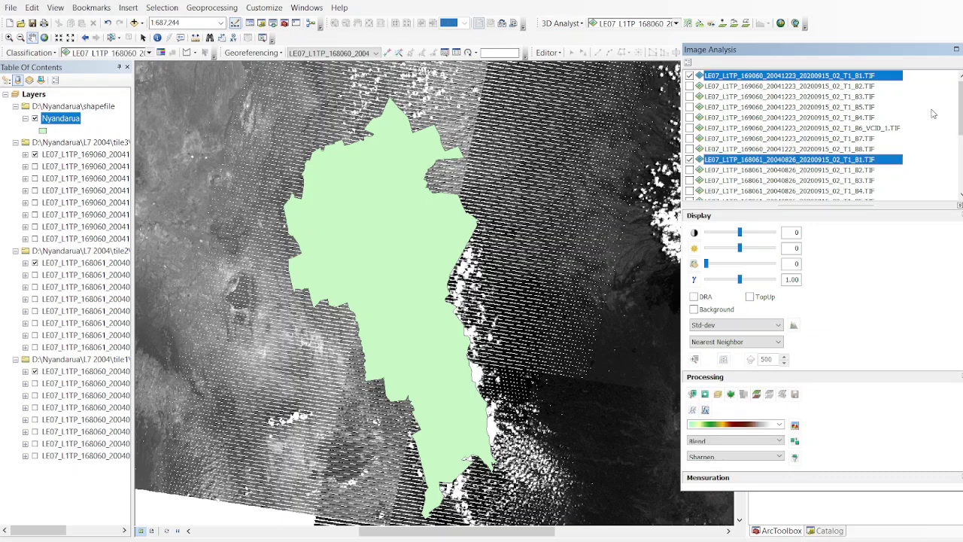
scroll(798, 134, "down", 4)
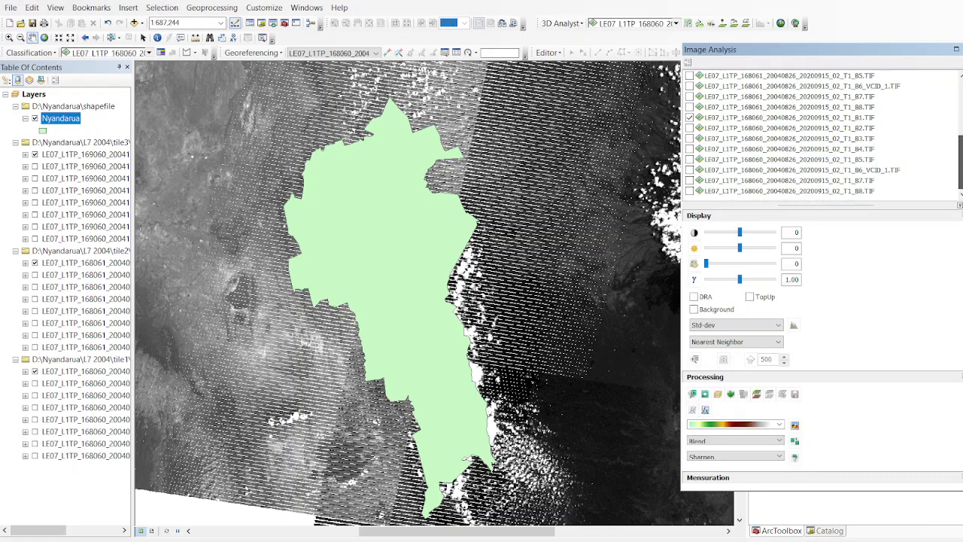
left_click(790, 118, "ctrl")
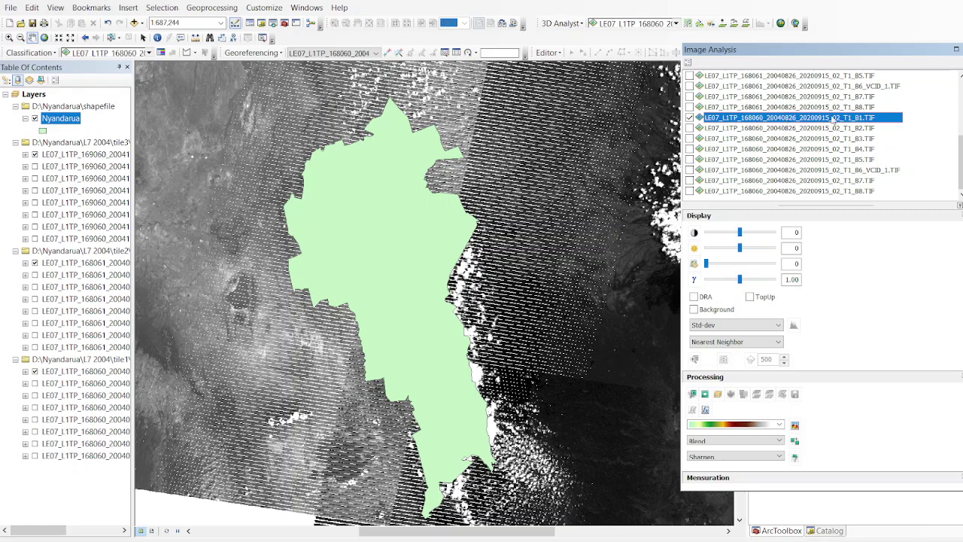
left_click_drag(957, 160, 953, 94)
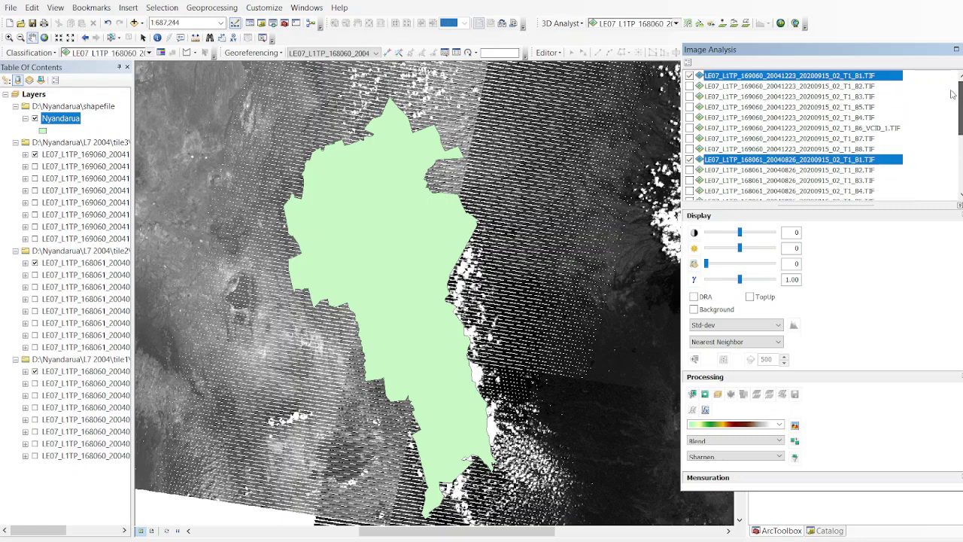
scroll(954, 98, "down", 1)
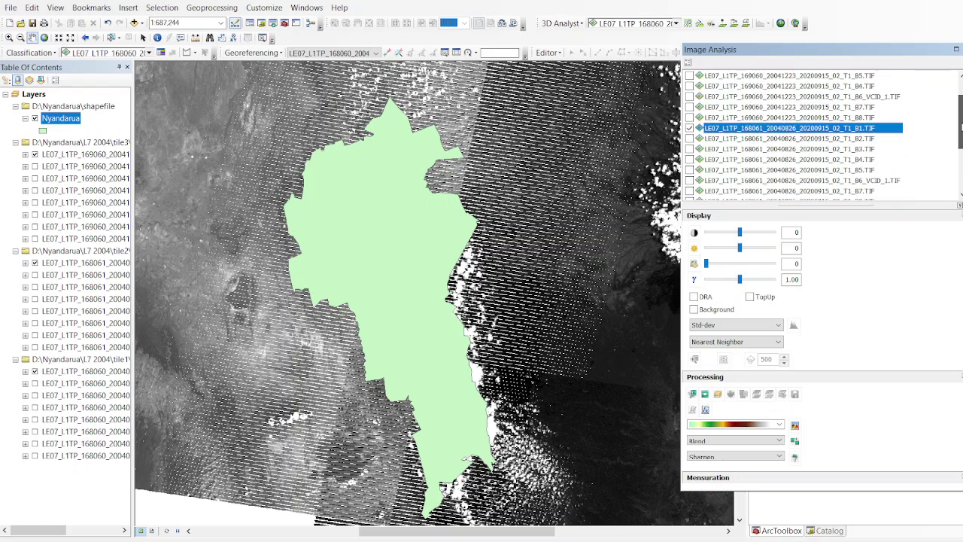
scroll(797, 135, "up", 3)
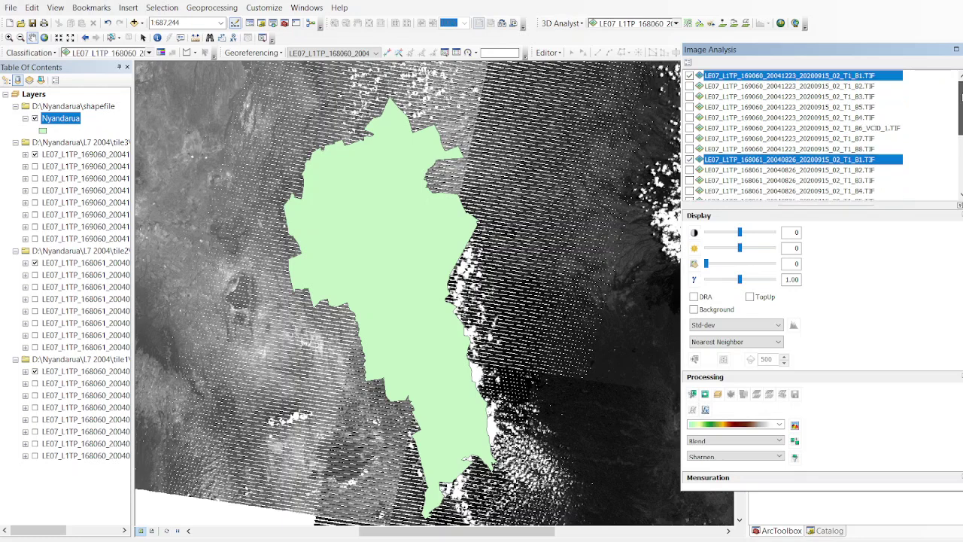
scroll(797, 135, "down", 3)
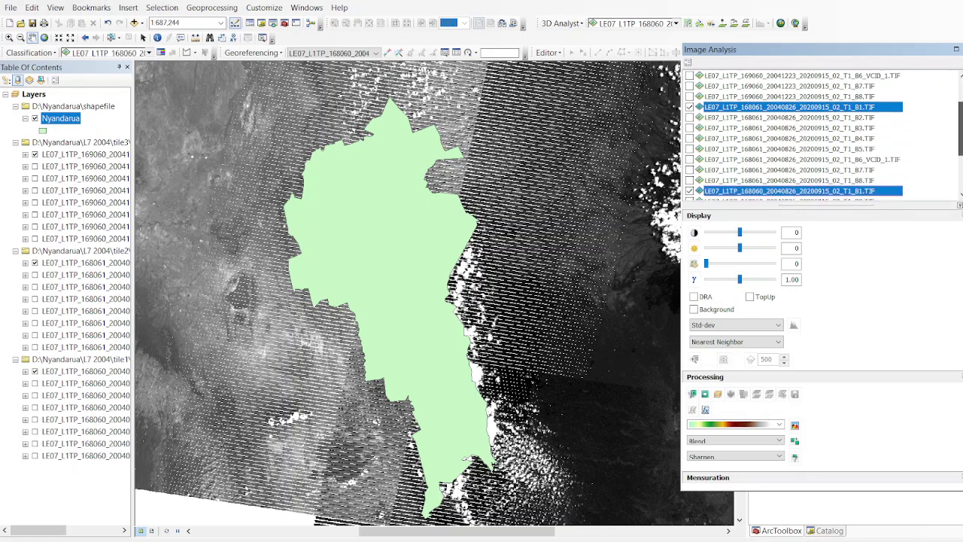
scroll(798, 135, "down", 1)
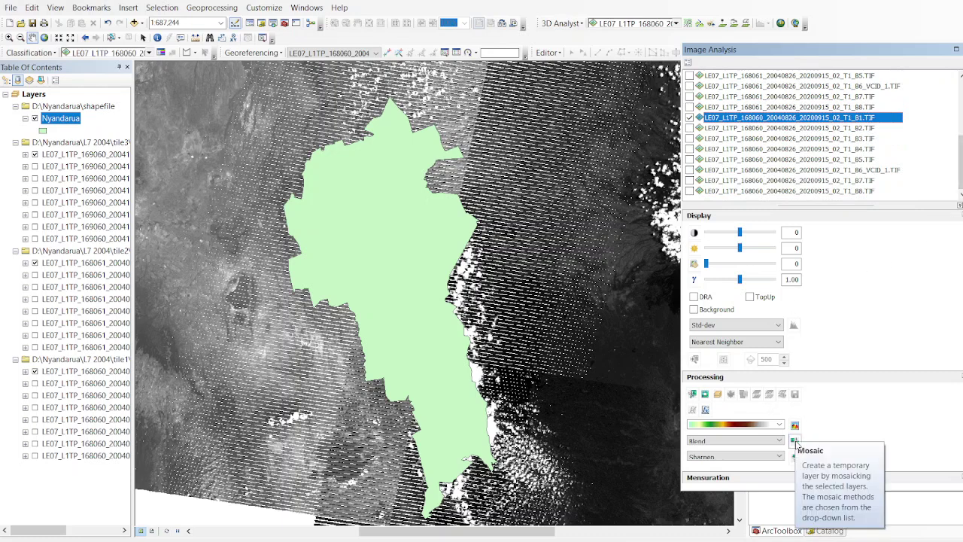
left_click(795, 441)
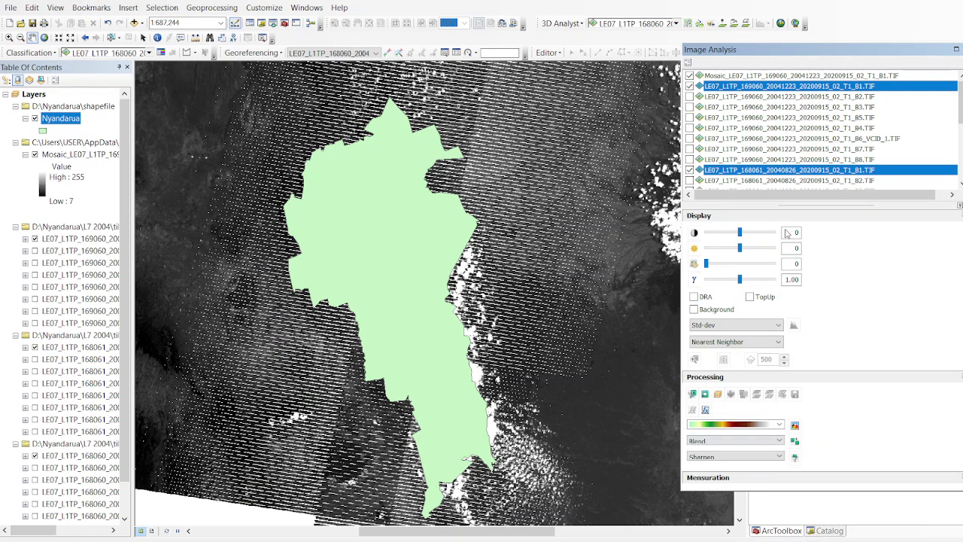
Step: Close Image Analysis, turn off the source B1 rasters of all three tiles and collapse their layer groups
left_click(961, 49)
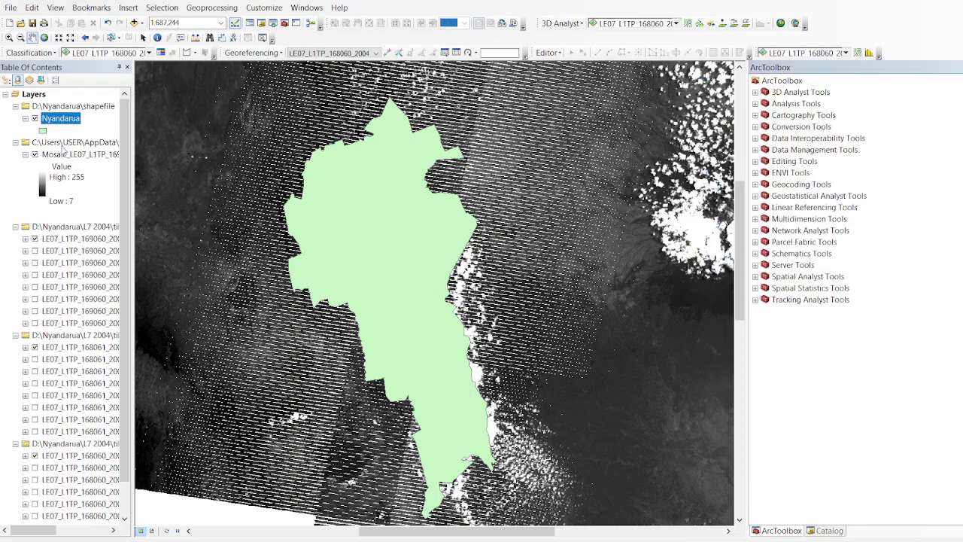
left_click_drag(134, 122, 358, 122)
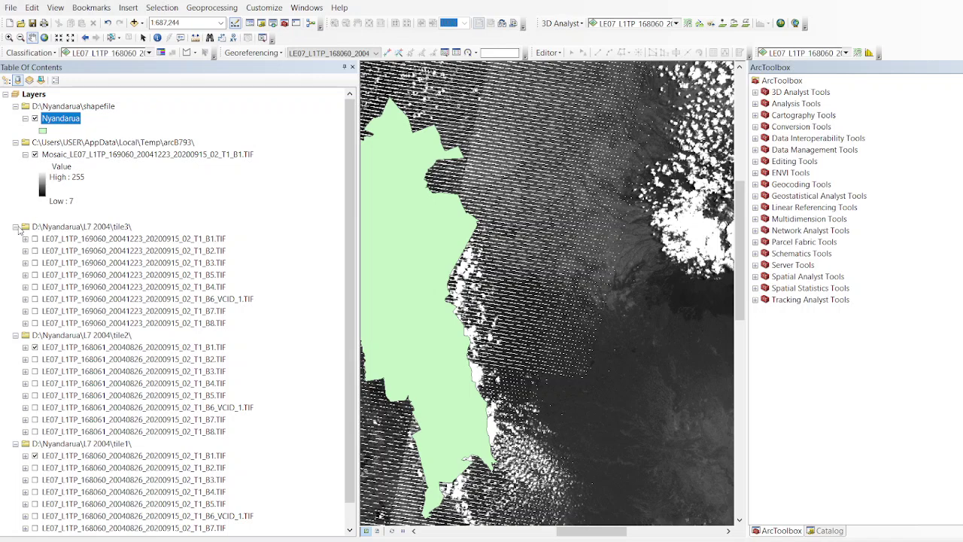
left_click(15, 226)
left_click(35, 251)
left_click(15, 239)
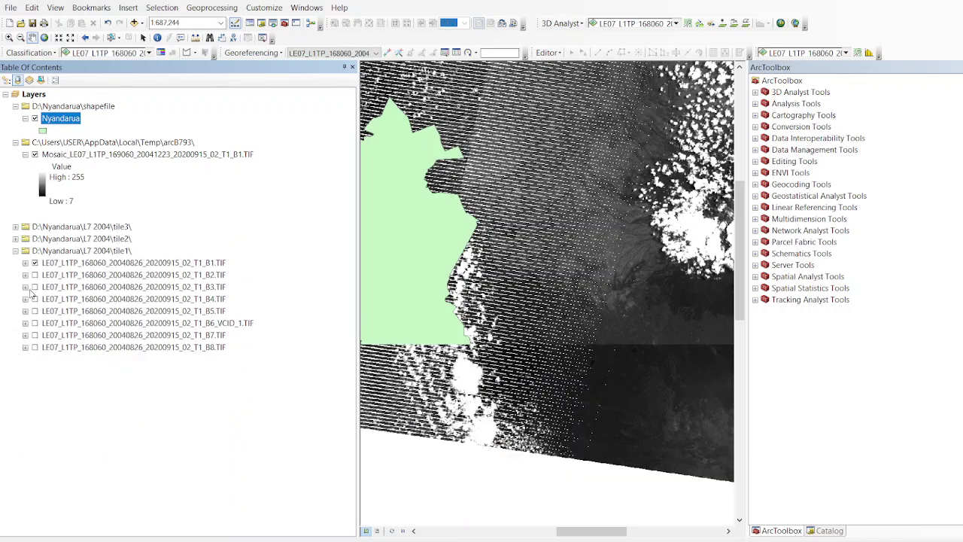
left_click(35, 263)
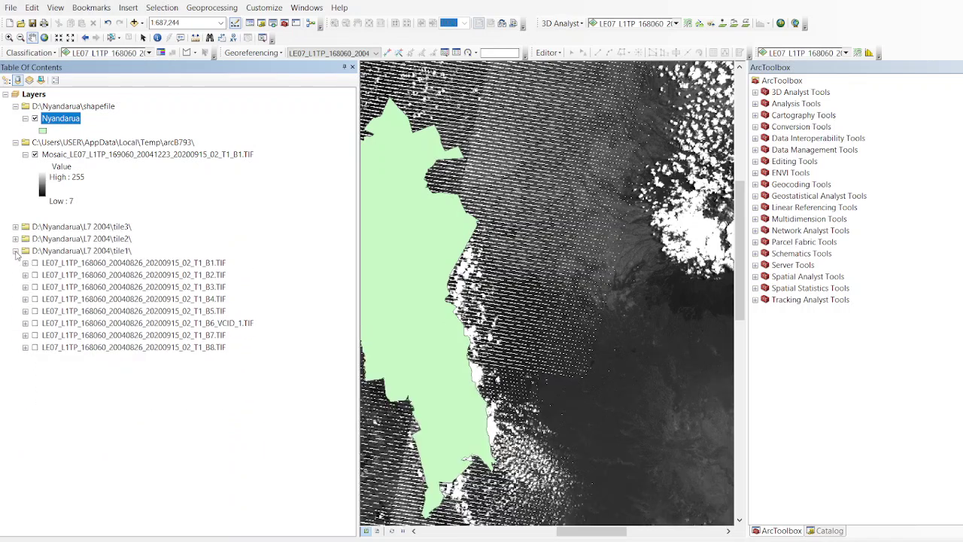
left_click(15, 250)
Step: Expand the tile3, tile2 and tile1 groups to check the visibility of their rasters, and collapse them again
left_click(16, 226)
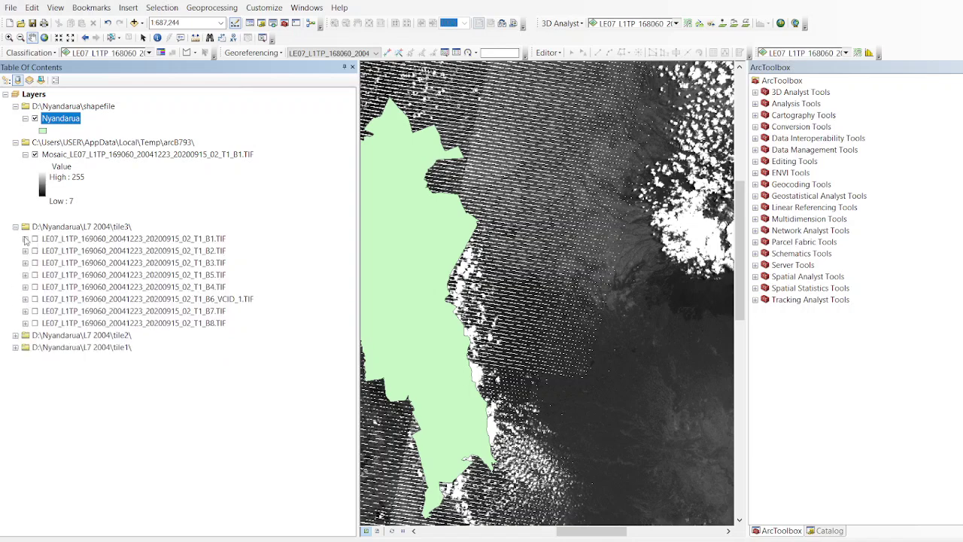
left_click(15, 335)
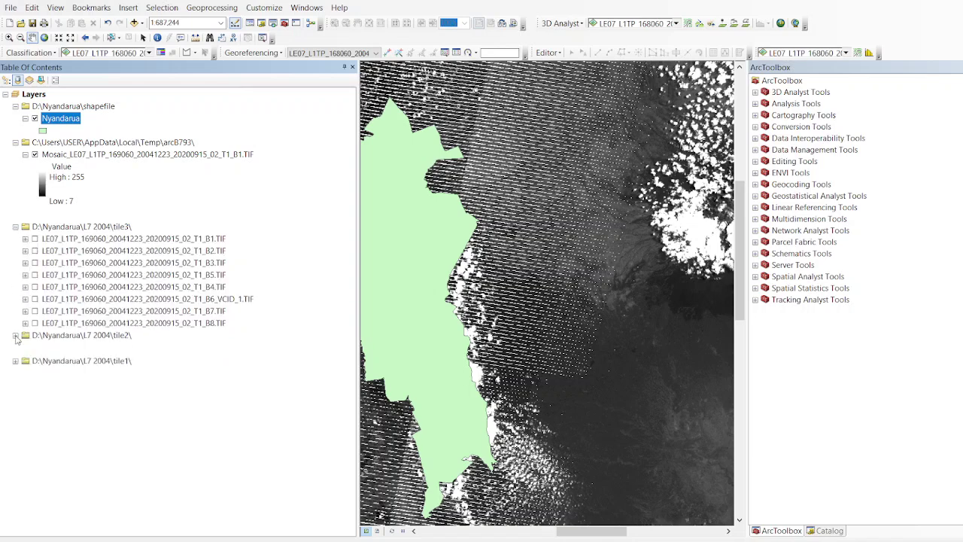
left_click(15, 444)
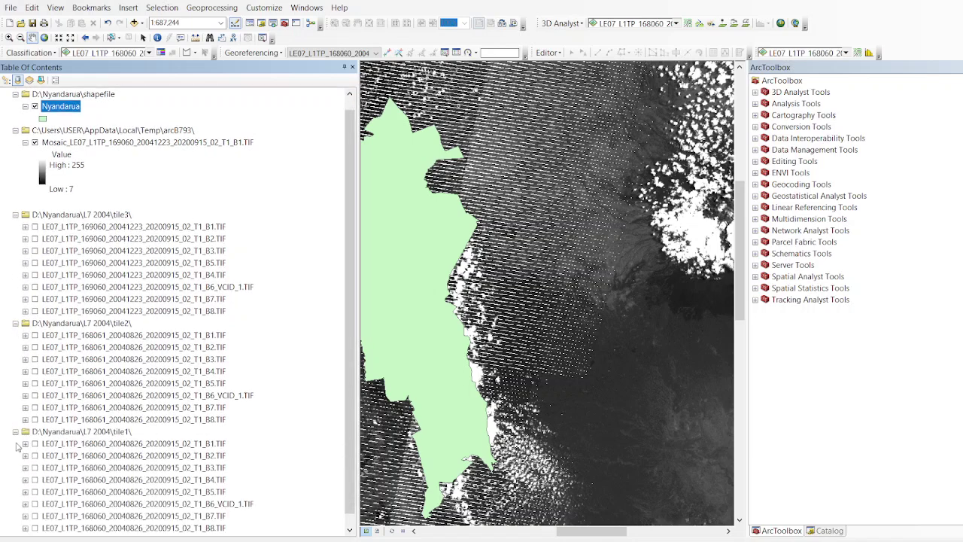
left_click(15, 431)
left_click(15, 335)
left_click(15, 226)
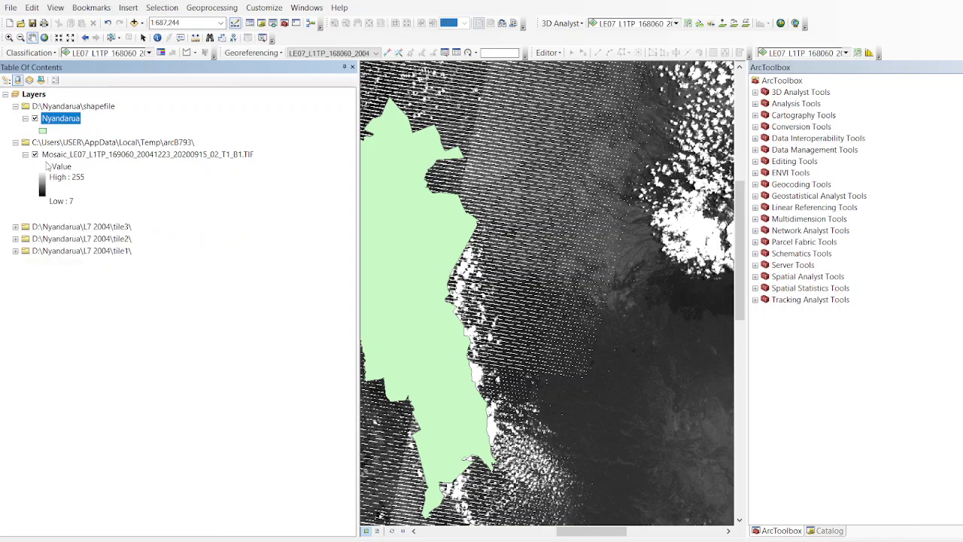
Step: Hide the Nyandarua layer and inspect the whole B1 mosaic on the map
left_click(35, 119)
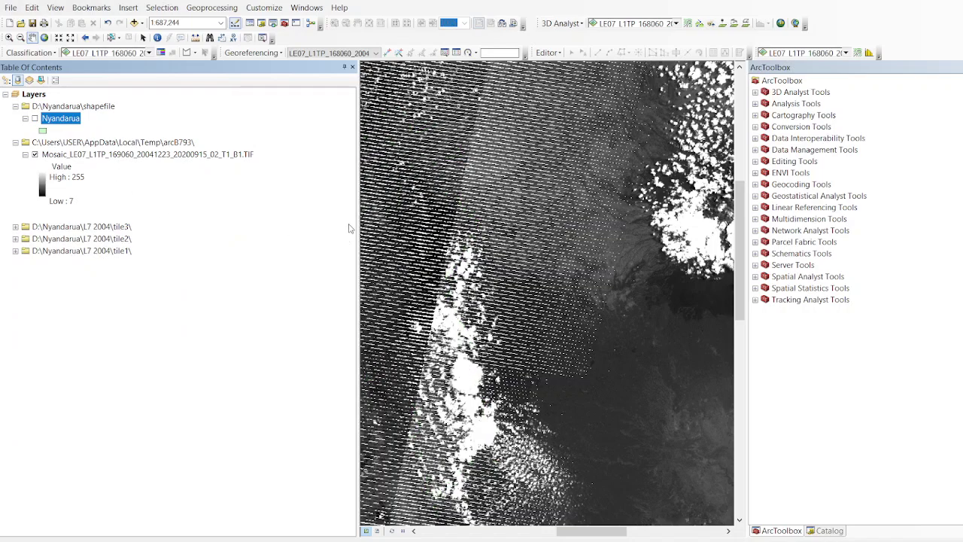
left_click_drag(358, 237, 211, 237)
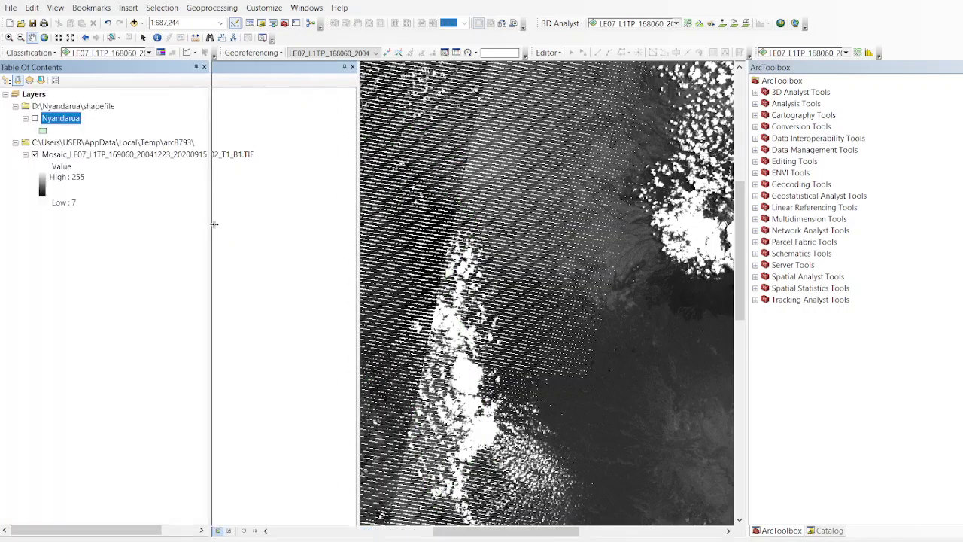
scroll(410, 256, "down", 3)
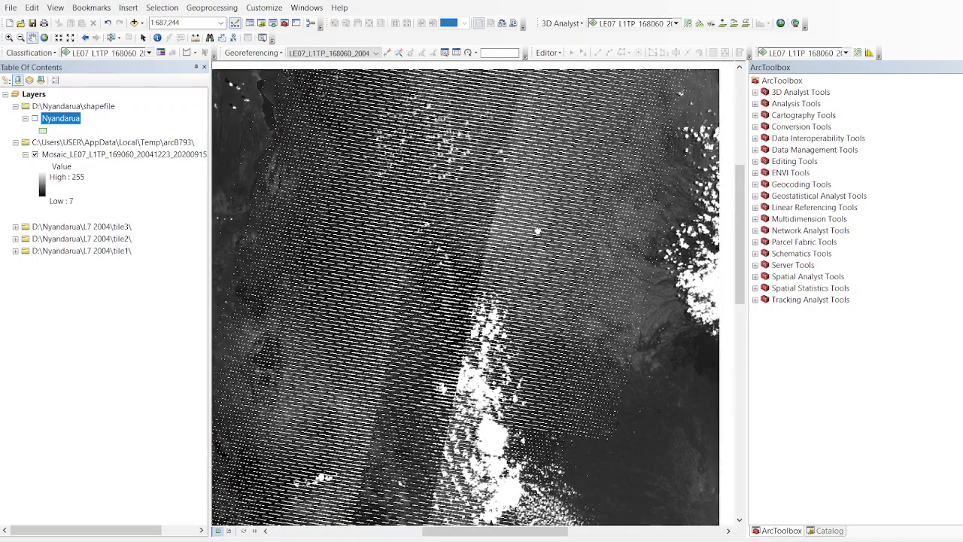
scroll(482, 219, "up", 2)
scroll(489, 203, "up", 4)
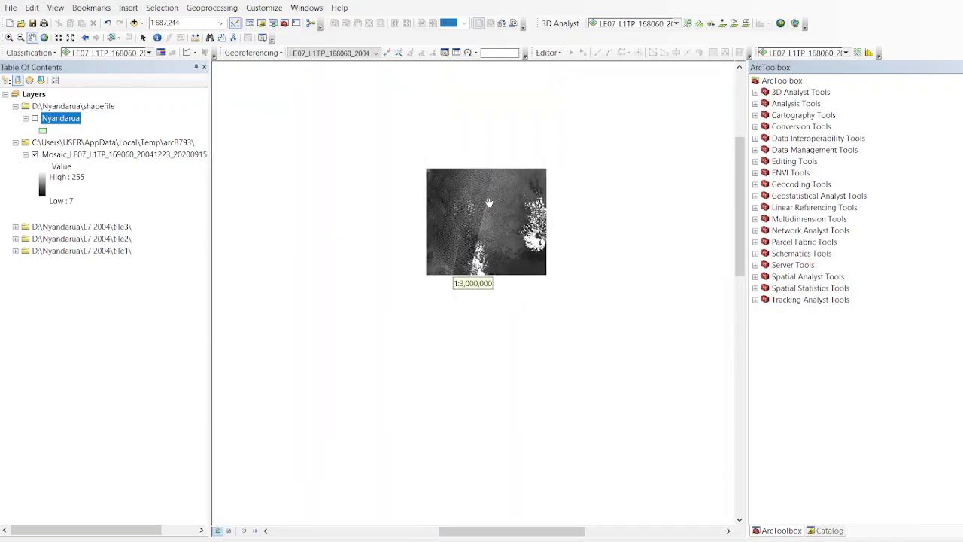
left_click_drag(486, 235, 455, 232)
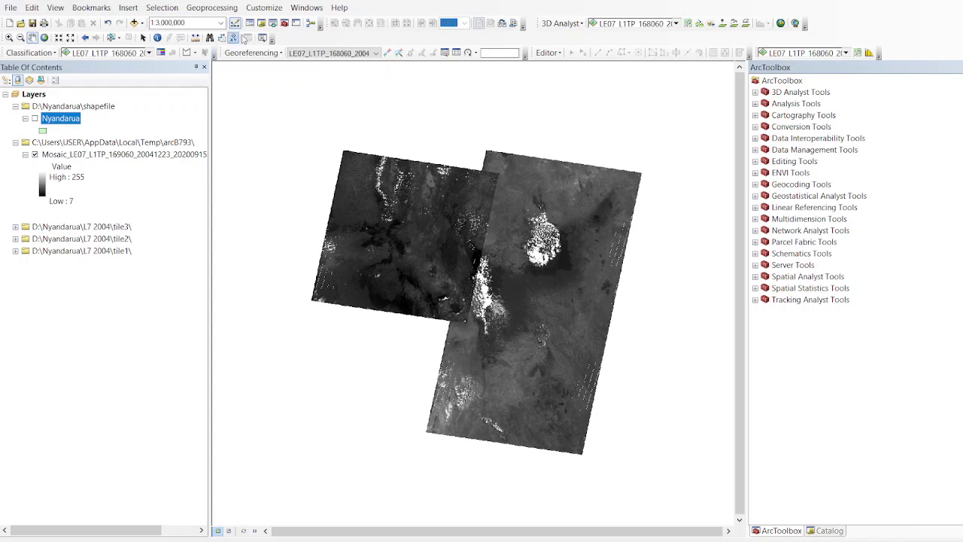
Step: Review the remaining band rasters of the tiles in the Image Analysis raster list, then close Image Analysis
left_click(315, 8)
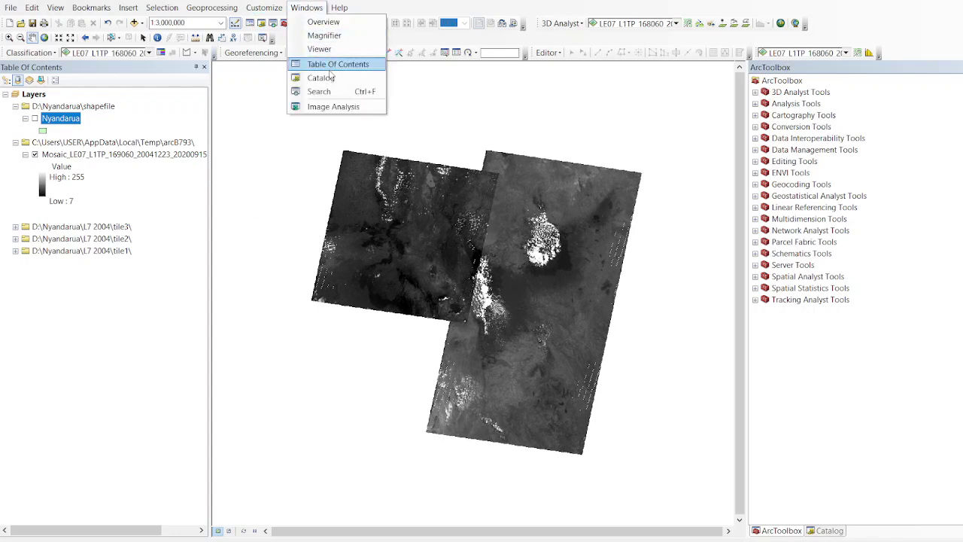
left_click(331, 107)
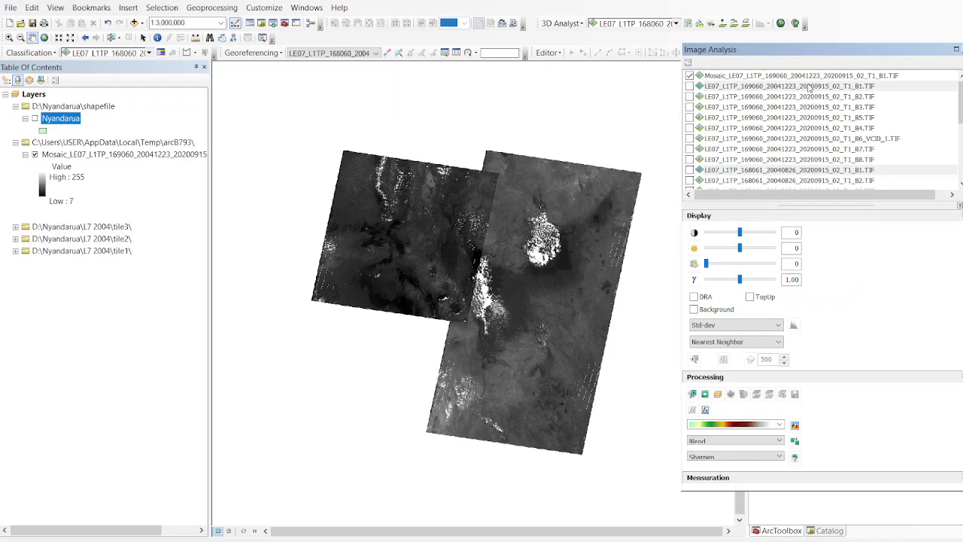
left_click(743, 98)
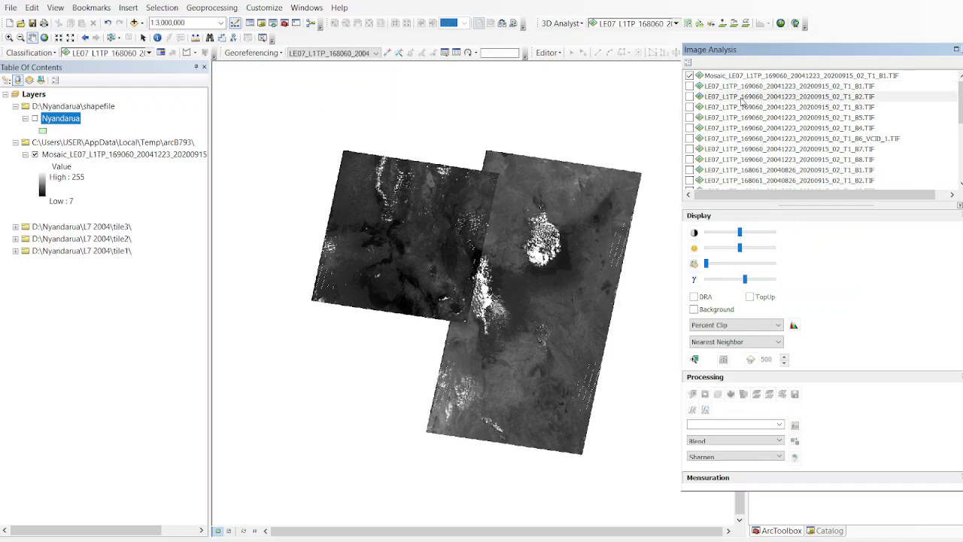
scroll(821, 136, "down", 5)
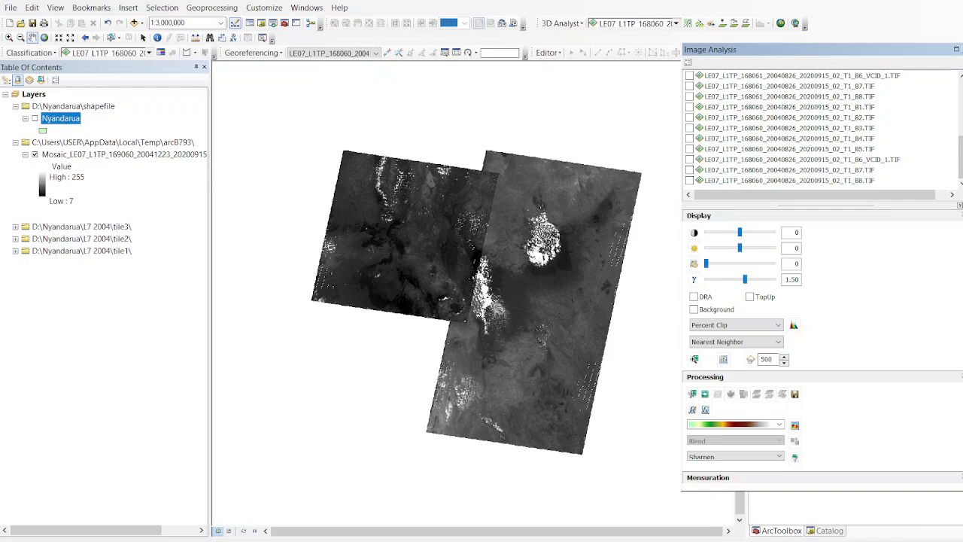
left_click(962, 49)
left_click_drag(503, 238, 520, 255)
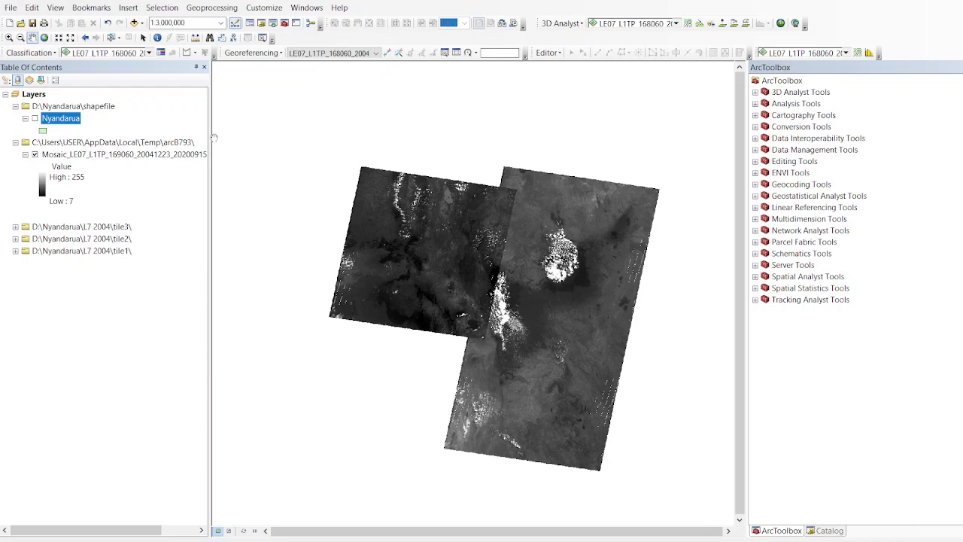
Step: Set up a raster data export of the temporary B1 mosaic to D:\Nyandarua\L7 2004\mosaic in TIFF format, named testing_B1.tif
right_click(124, 155)
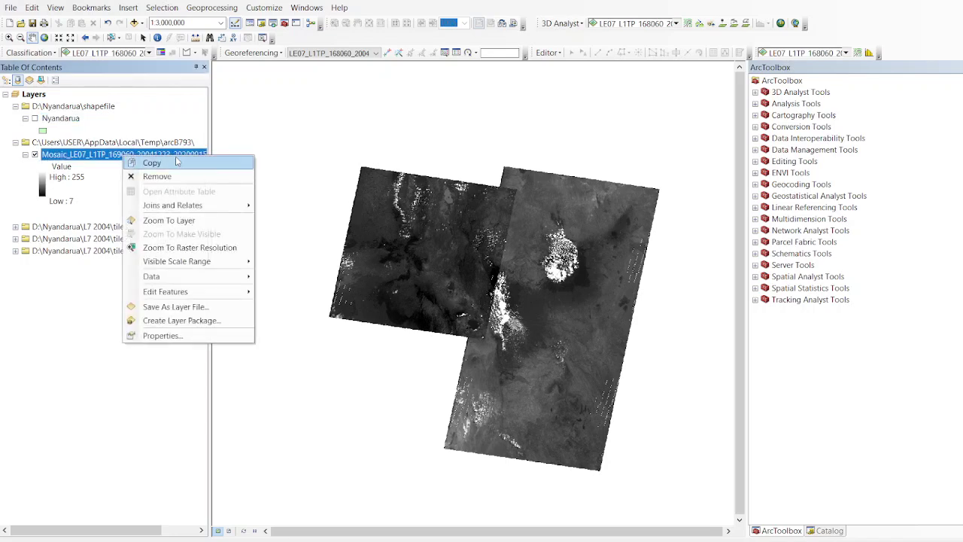
mouse_move(179, 280)
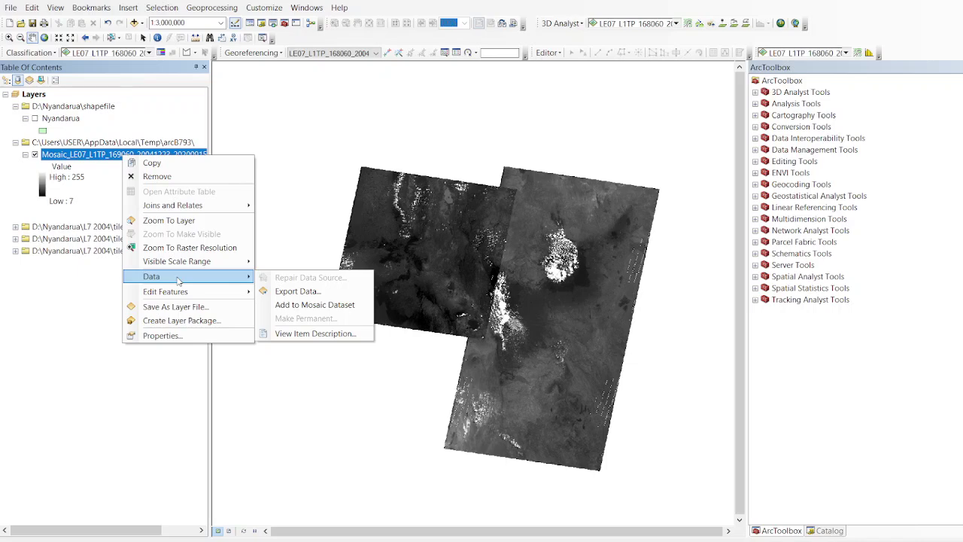
left_click(305, 292)
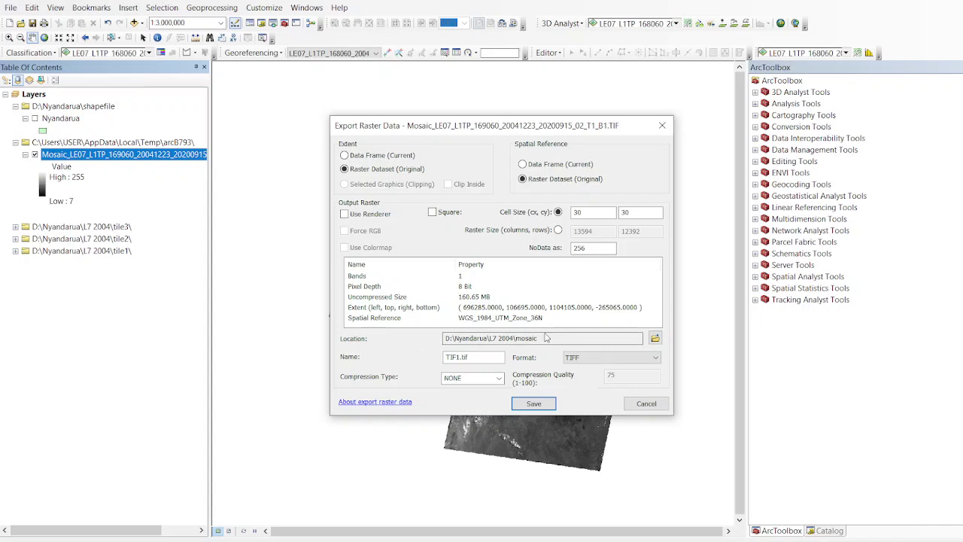
left_click_drag(546, 337, 415, 345)
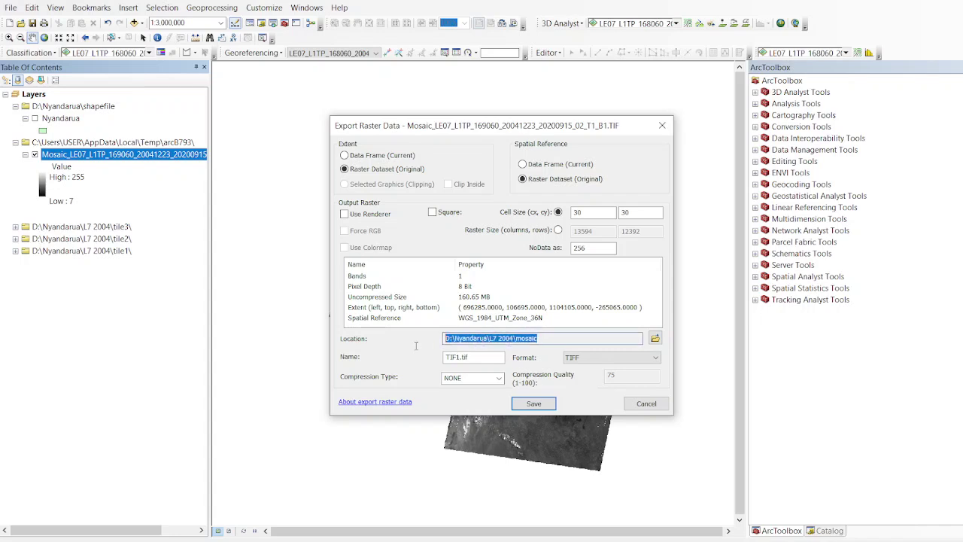
left_click(556, 341)
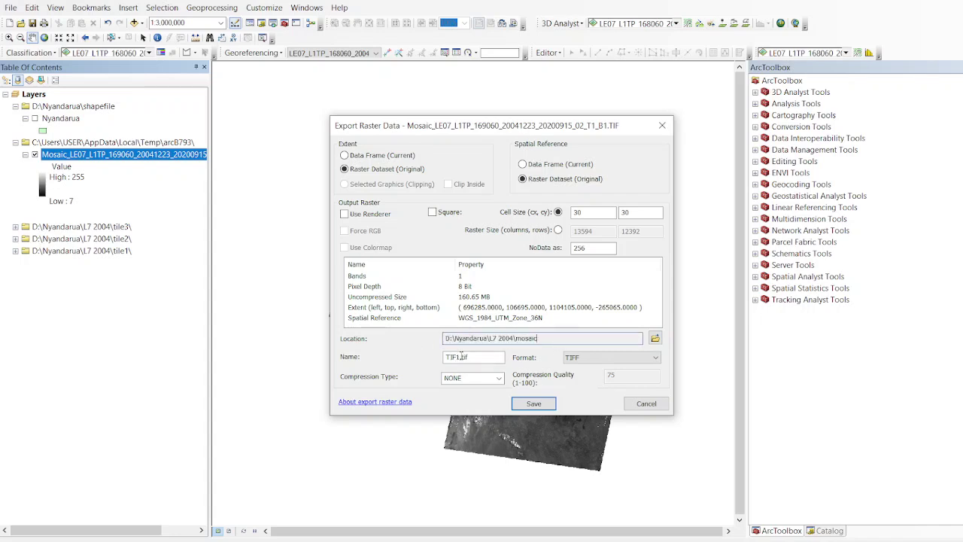
left_click_drag(461, 352, 443, 355)
key("BackSpace")
type("testing_B")
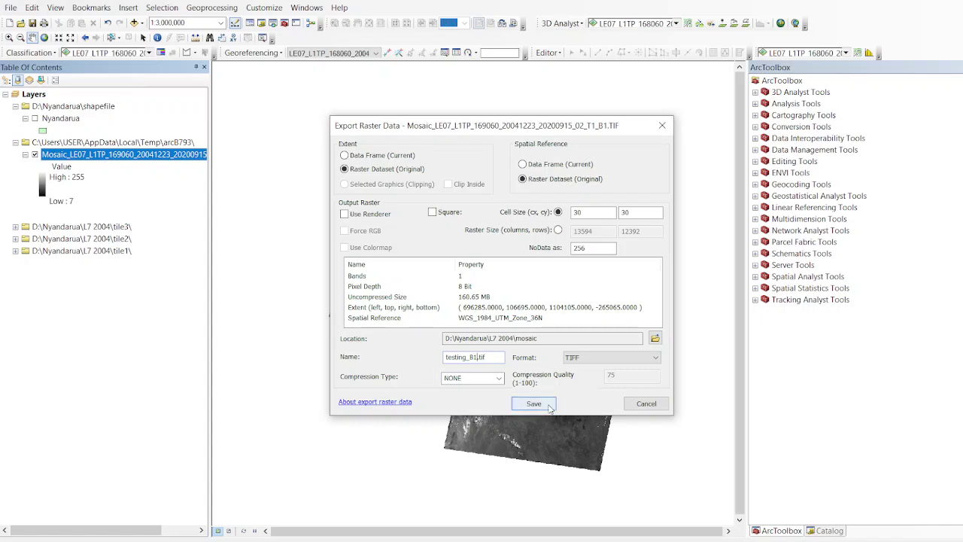
Step: Save the raster export with promoted pixel depth and add the exported data to the map as a layer
left_click_drag(548, 336, 515, 337)
left_click(539, 340)
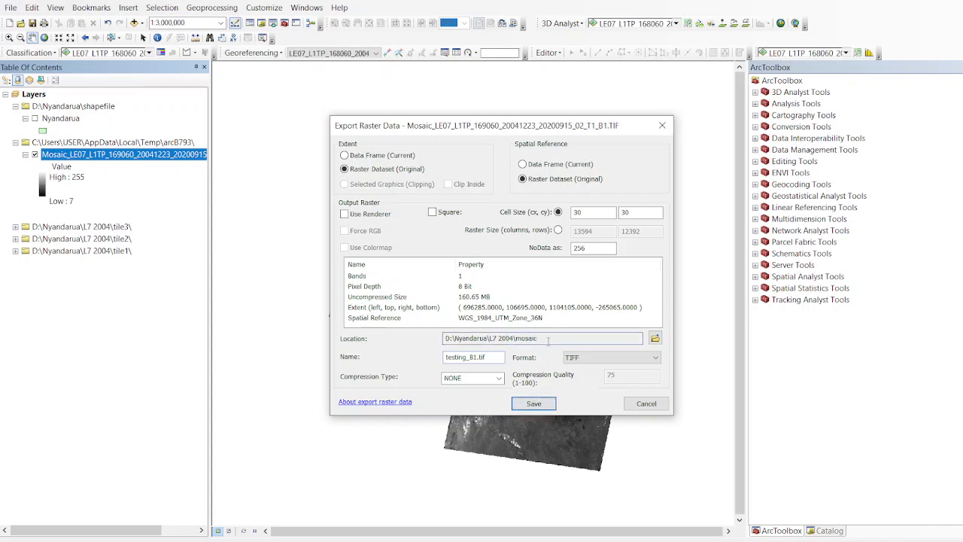
left_click(538, 406)
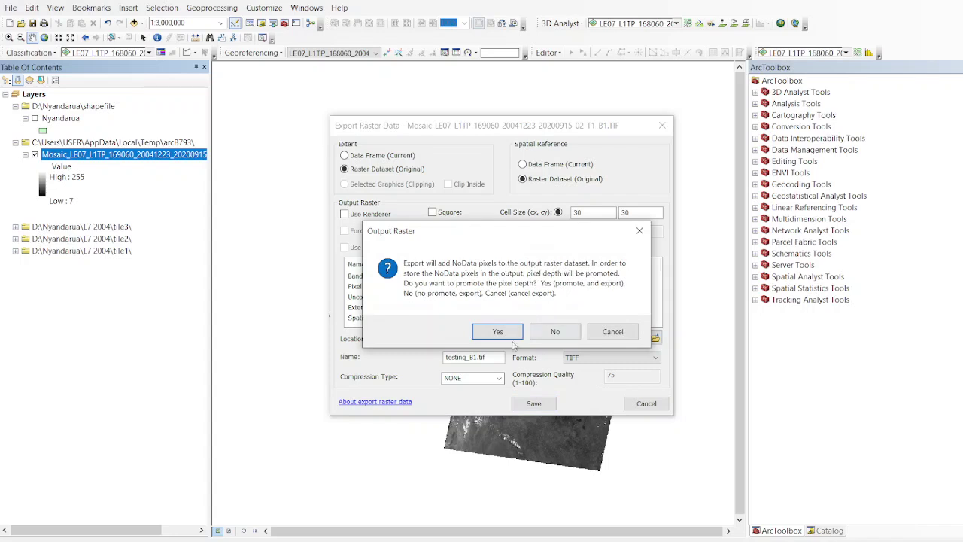
left_click(503, 332)
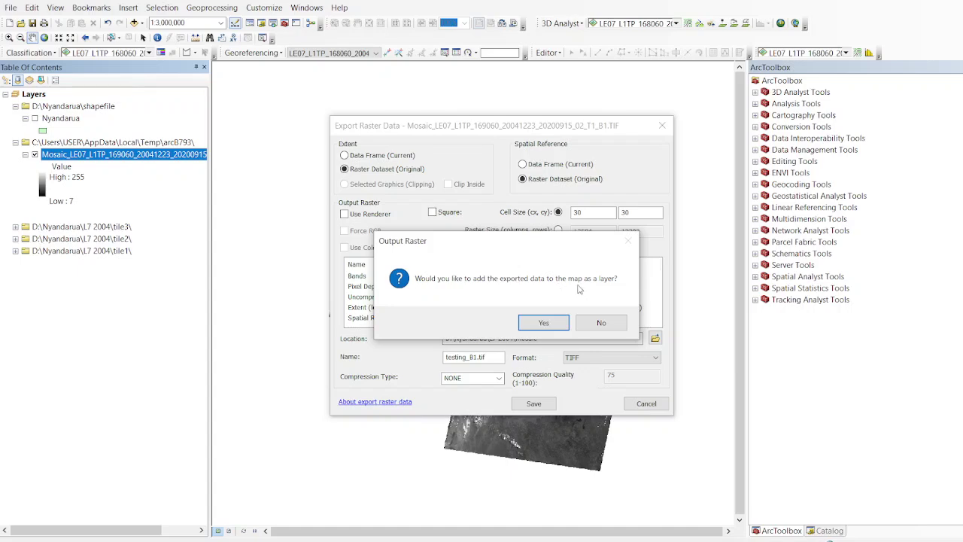
left_click(540, 323)
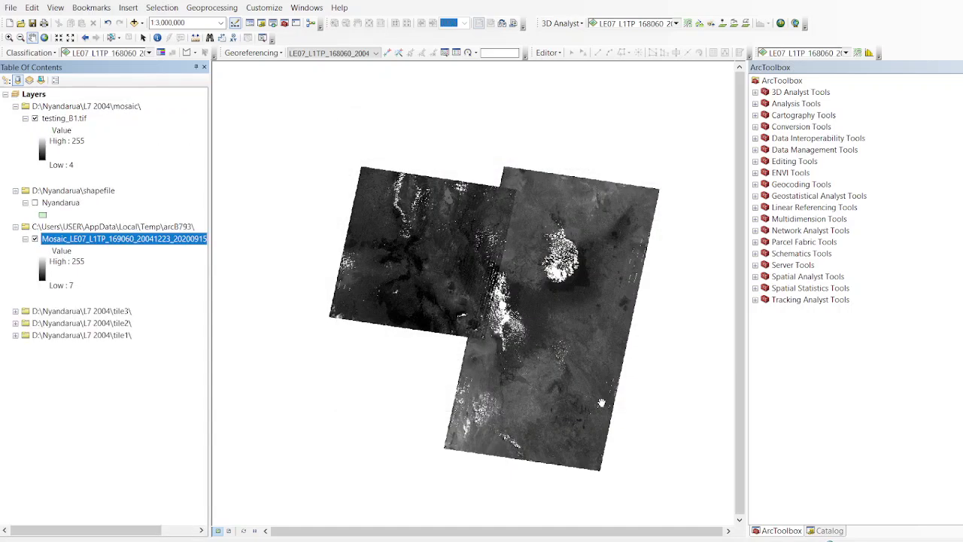
Step: Turn off the temporary B1 mosaic layer and collapse its legend
left_click(34, 239)
left_click(53, 238)
left_click(25, 238)
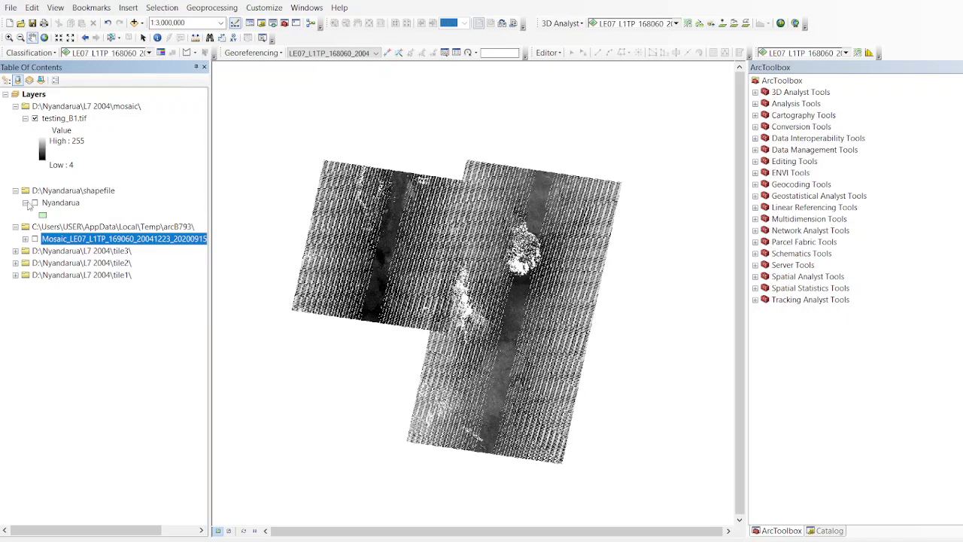
Step: Toggle testing_B1.tif off and on and examine the exported mosaic on the map at several scales
left_click(34, 119)
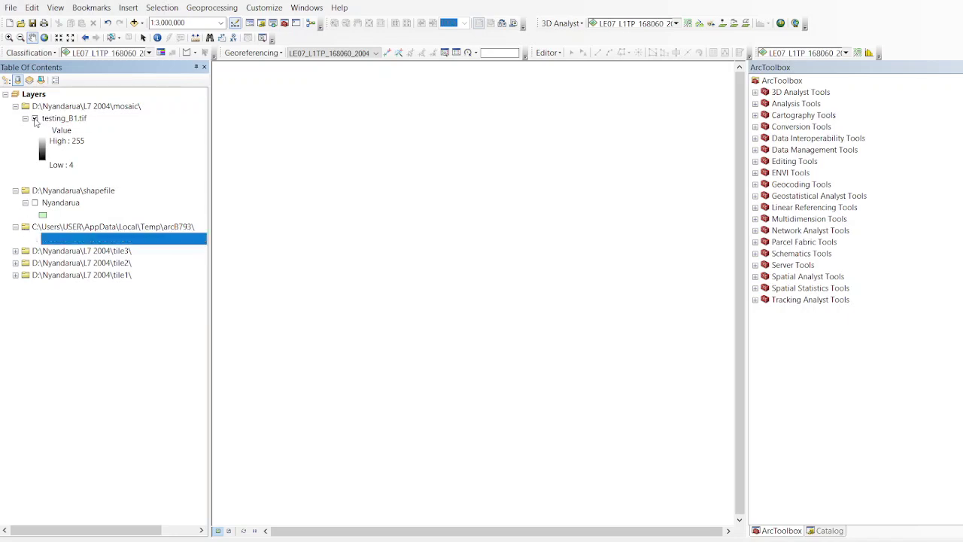
left_click(35, 119)
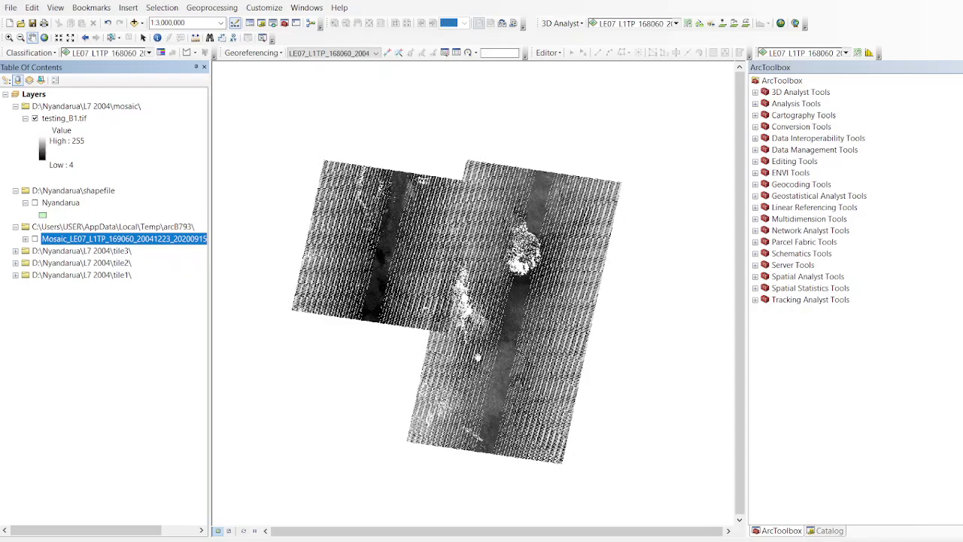
scroll(437, 253, "up", 2)
scroll(437, 253, "down", 3)
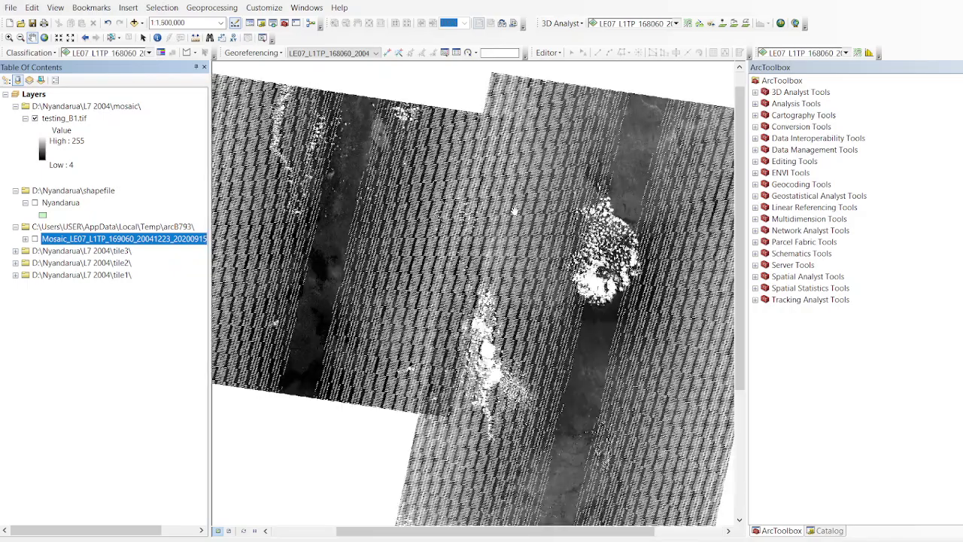
left_click_drag(514, 211, 469, 238)
left_click_drag(406, 296, 424, 288)
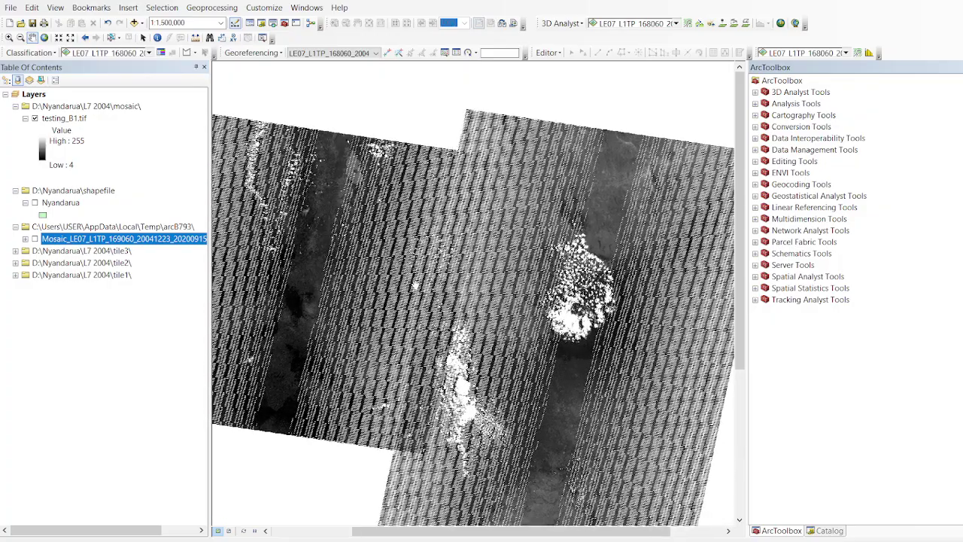
scroll(423, 286, "up", 1)
scroll(424, 286, "down", 3)
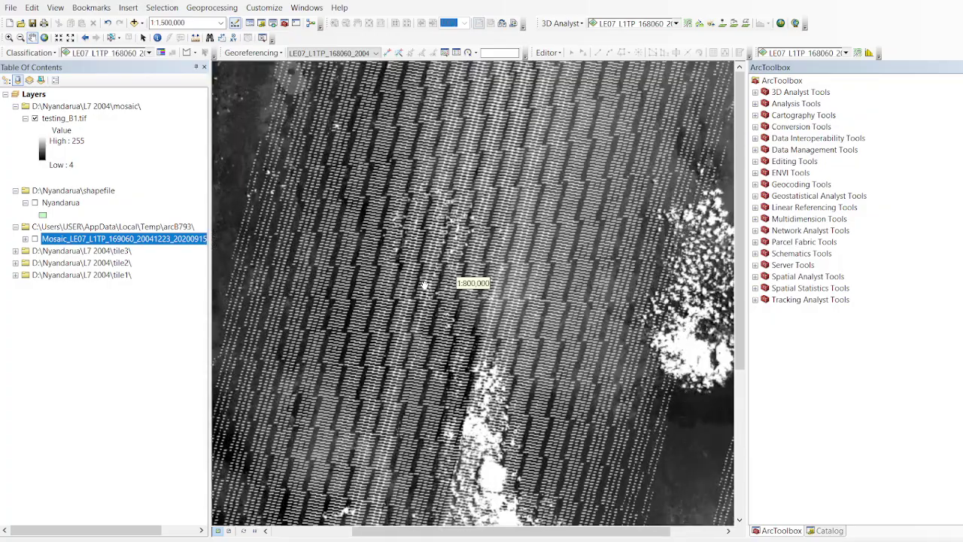
scroll(410, 265, "up", 2)
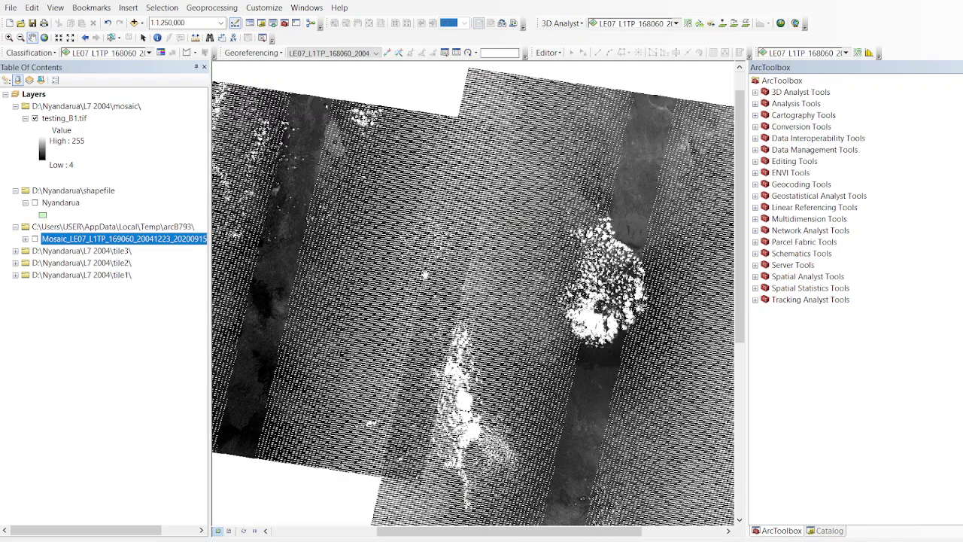
scroll(433, 292, "up", 2)
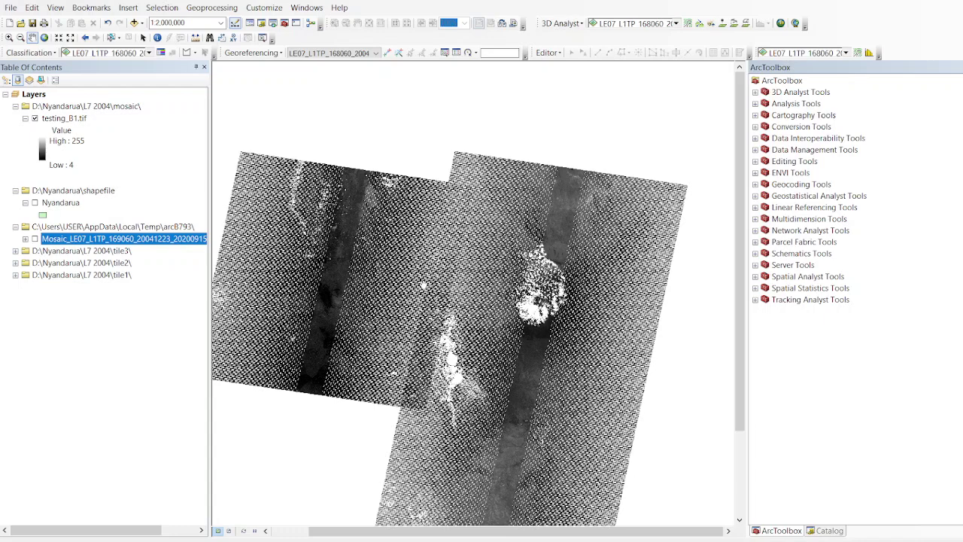
scroll(423, 285, "down", 2)
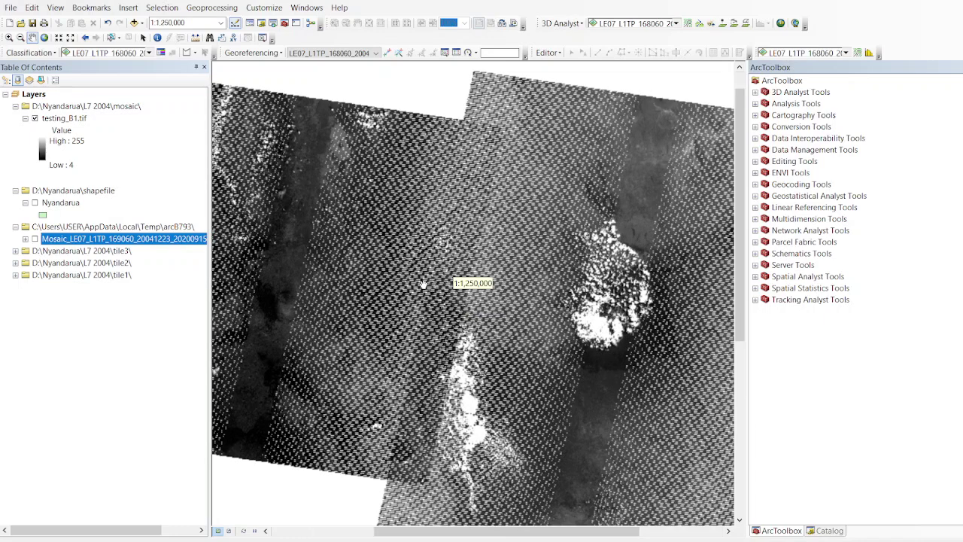